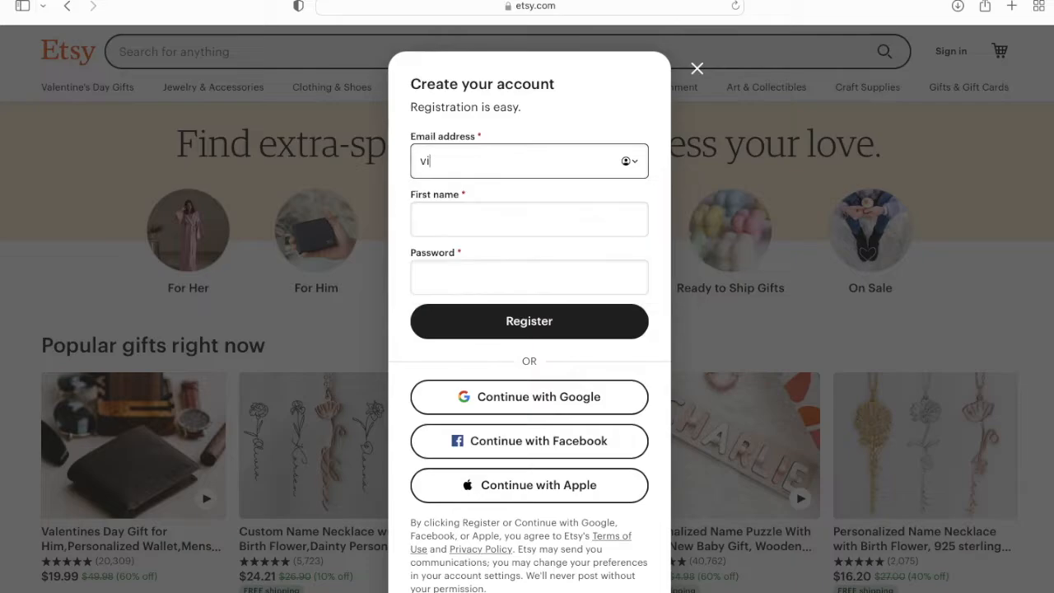
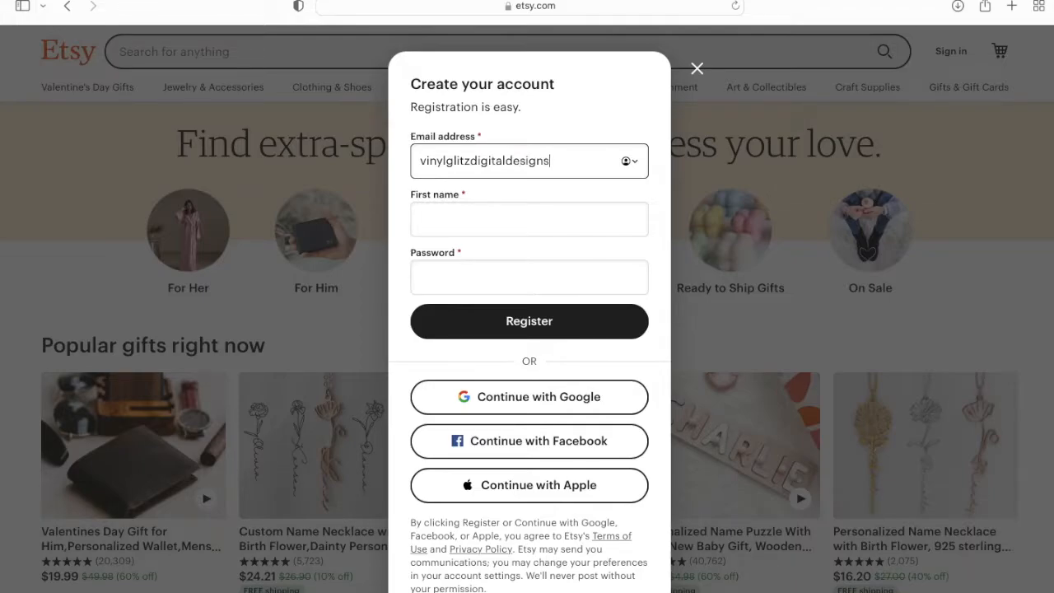
Register an Etsy account with the shop e-mail, a first name and your own password.
left_click(497, 216)
type("Arianna")
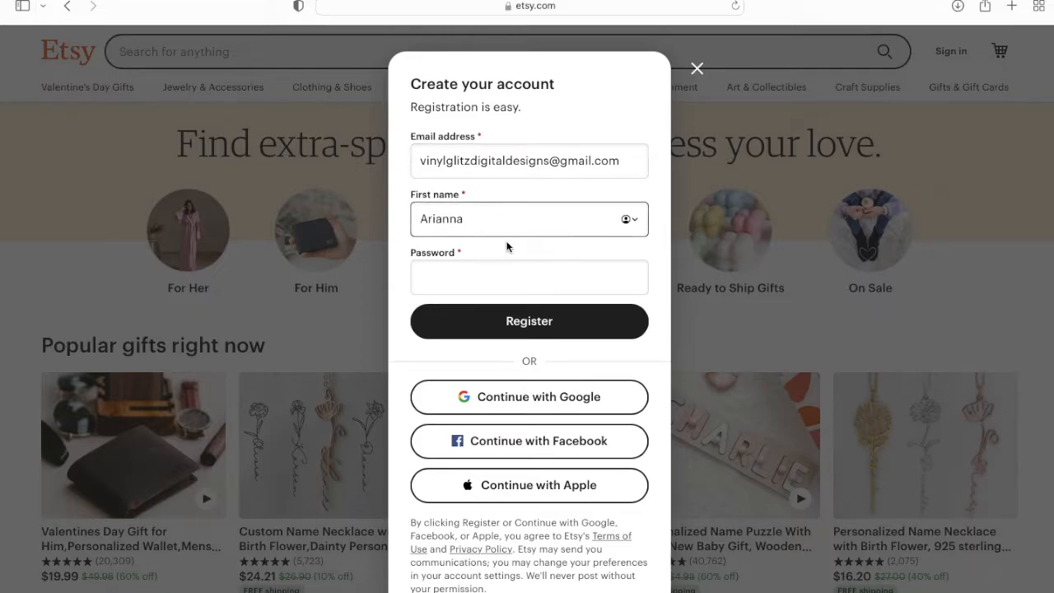
left_click(532, 282)
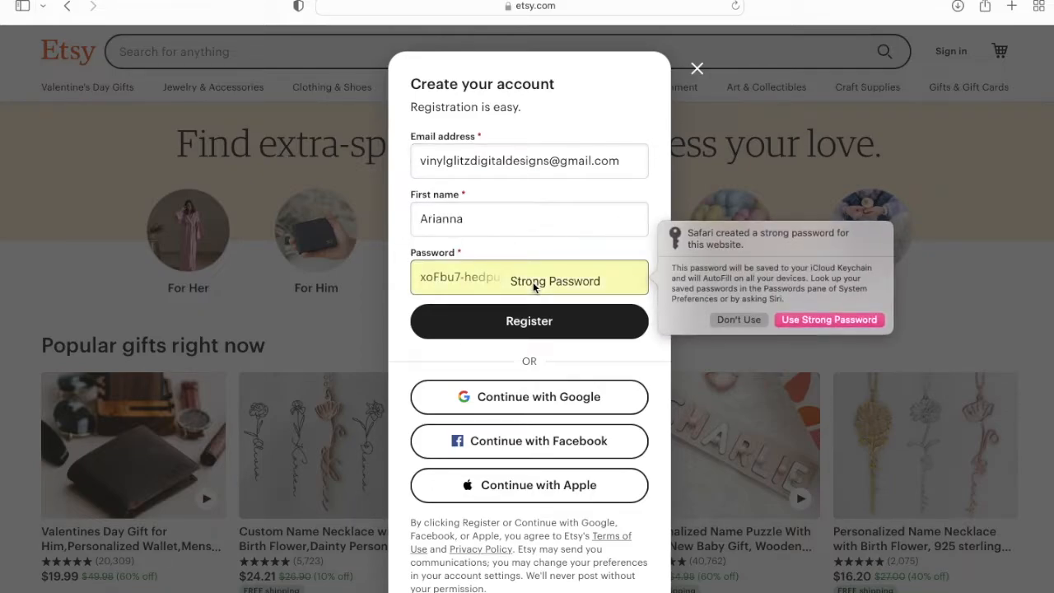
left_click(738, 320)
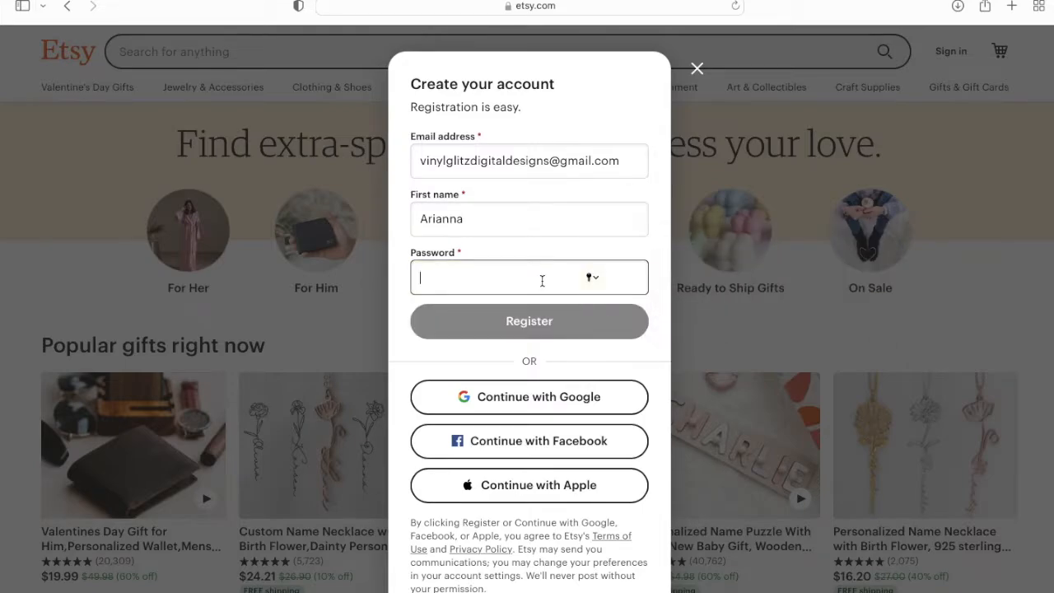
type("a******")
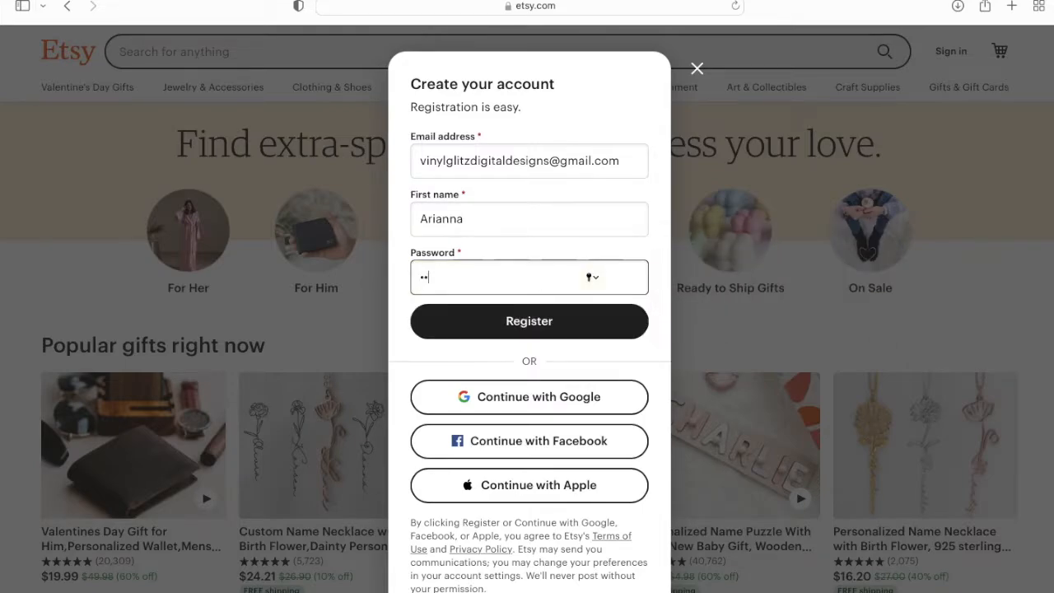
type("****")
left_click(531, 327)
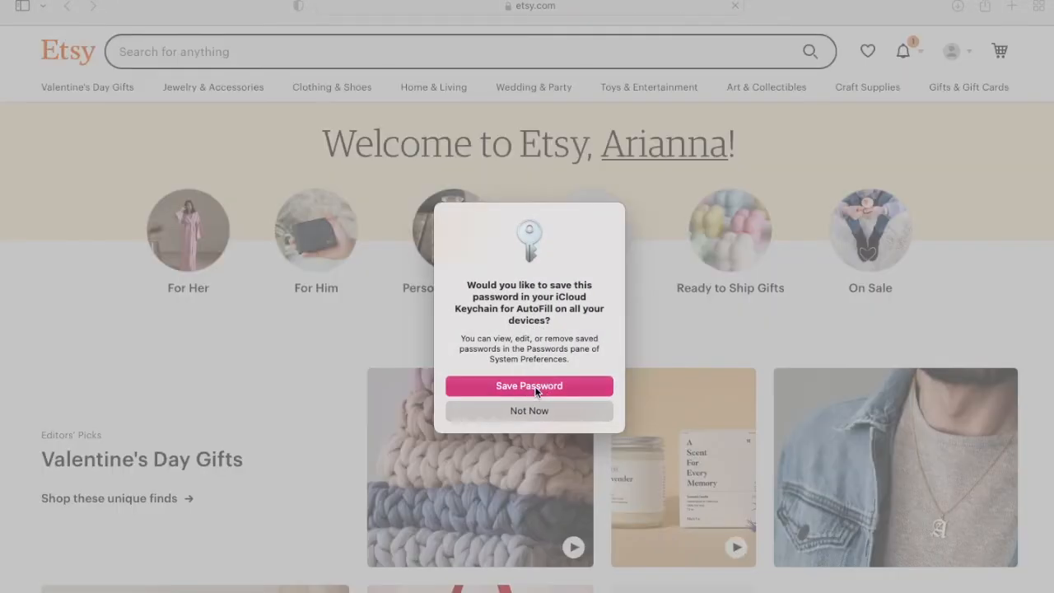
left_click(530, 385)
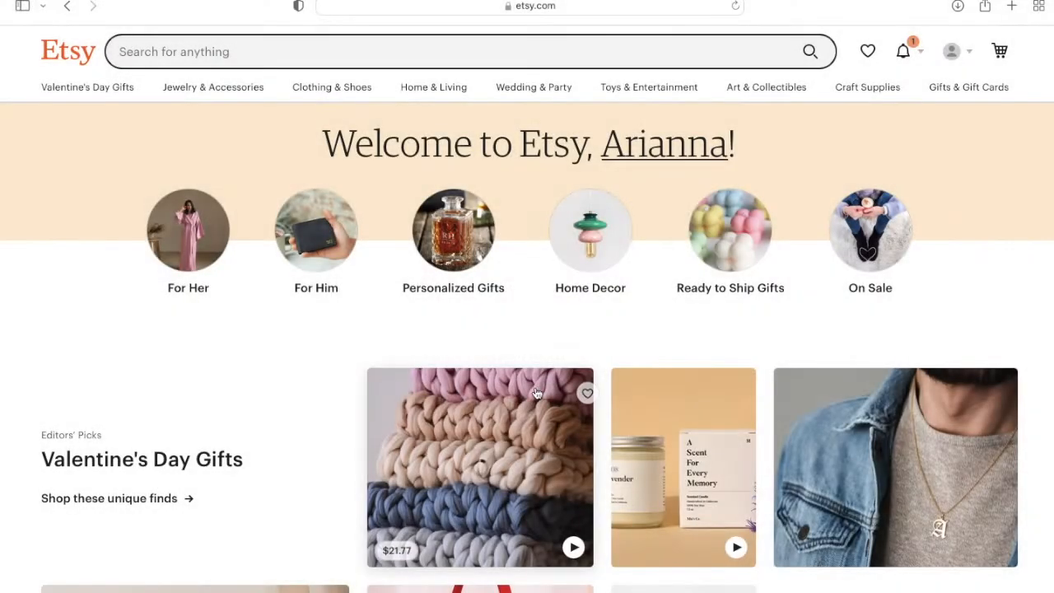
Go to Sell on Etsy from the account menu and click Get started on shop setup.
left_click(957, 52)
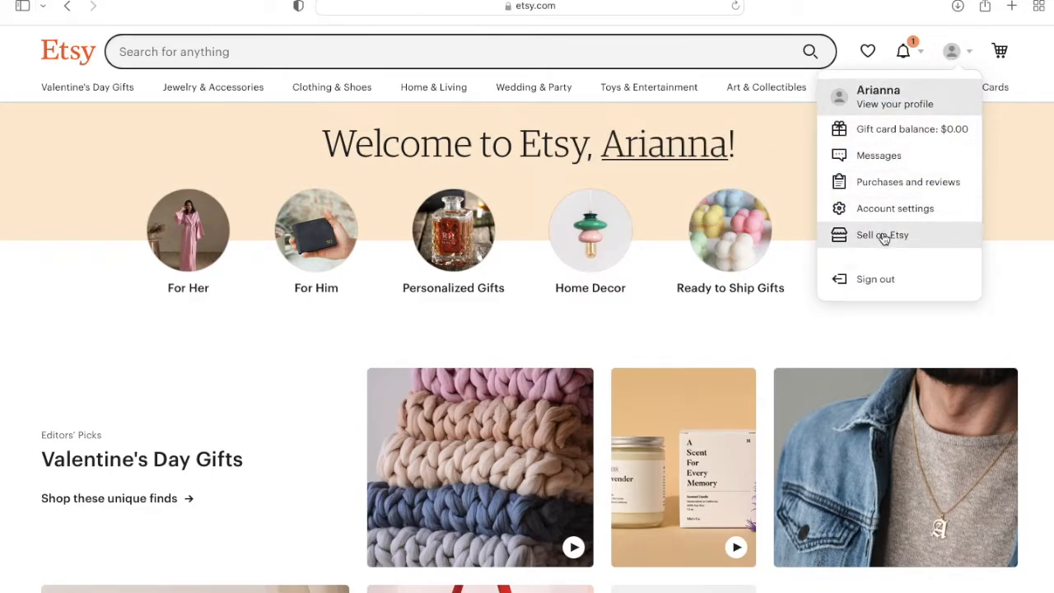
left_click(912, 240)
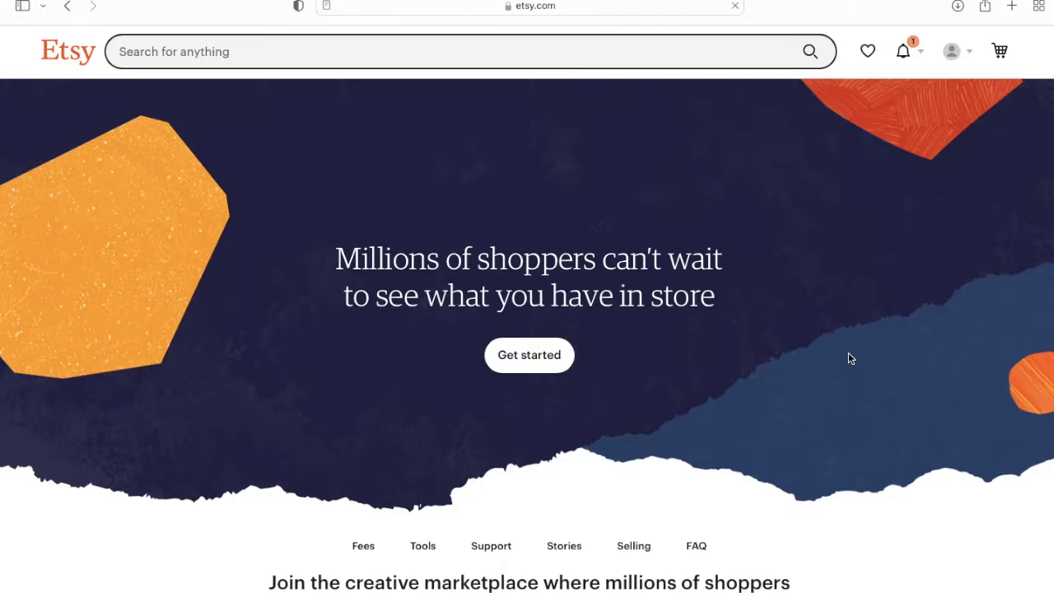
scroll(850, 358, "down", 2)
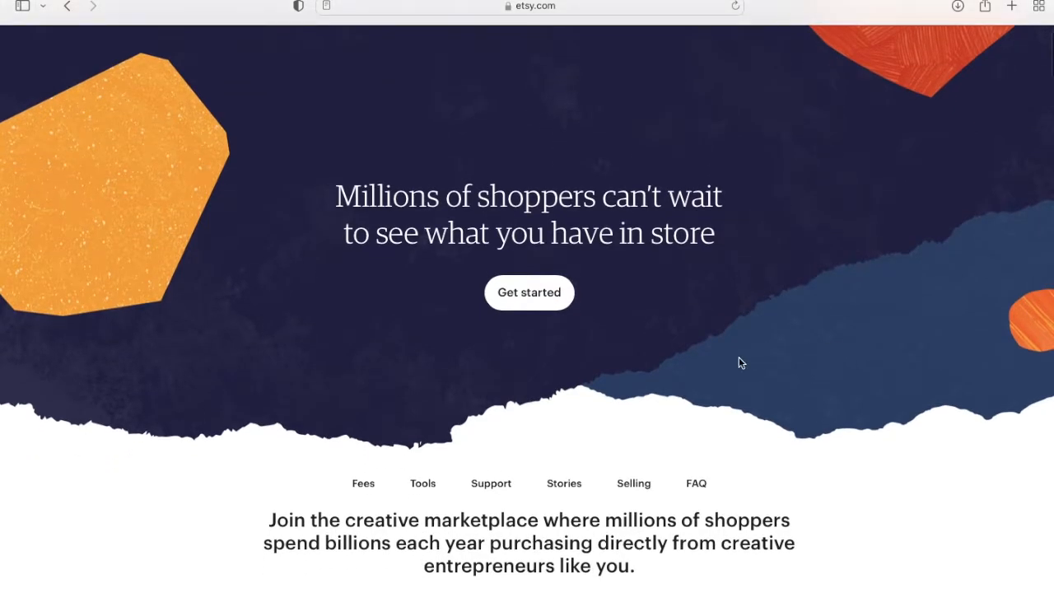
scroll(736, 363, "up", 1)
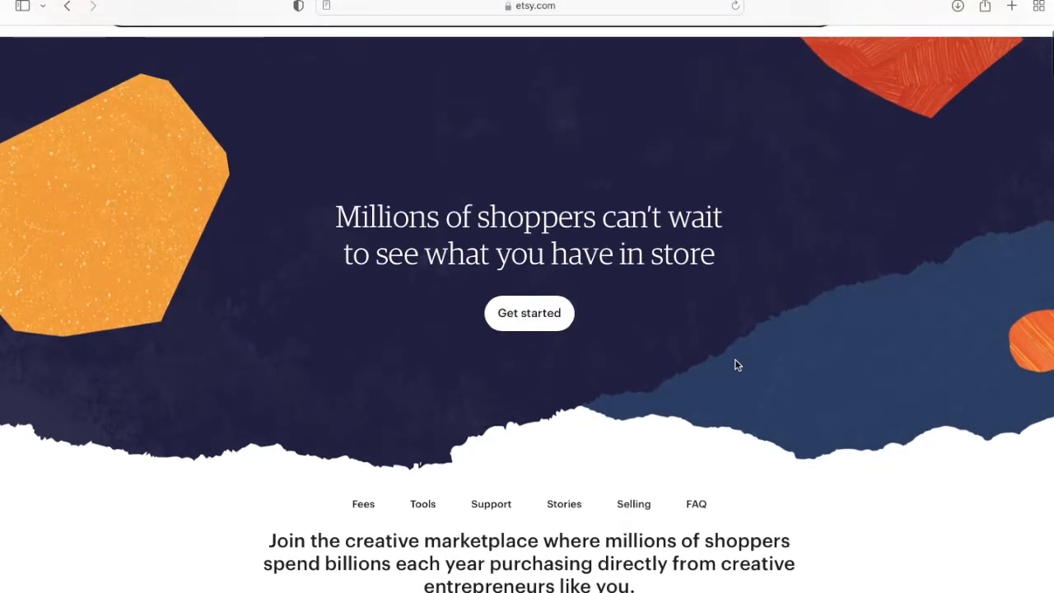
scroll(736, 364, "up", 1)
left_click(553, 361)
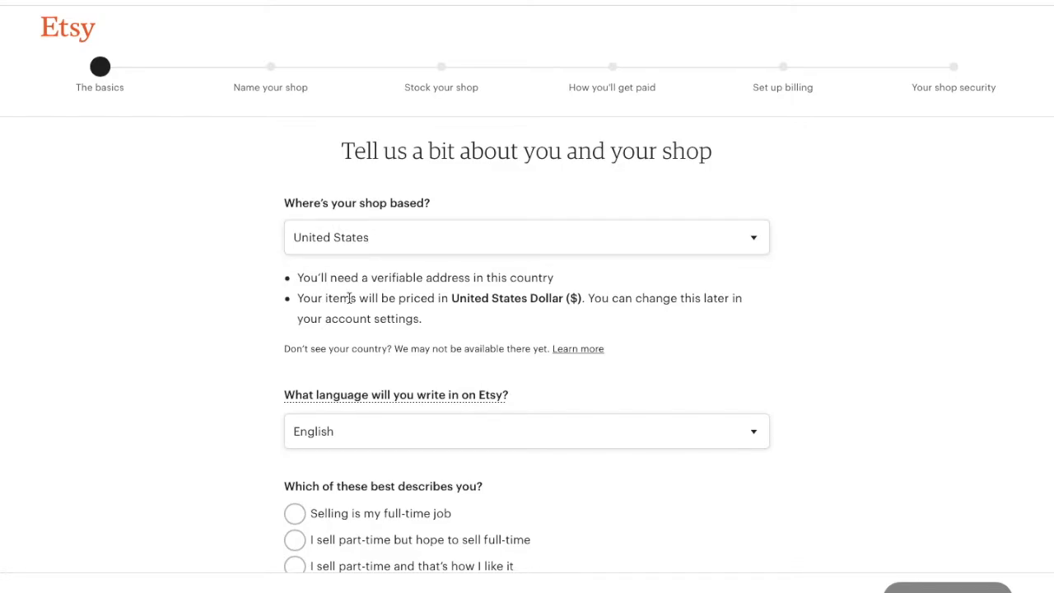
Keep United States and English, choose part-time seller hoping for full-time, and continue.
scroll(350, 298, "down", 2)
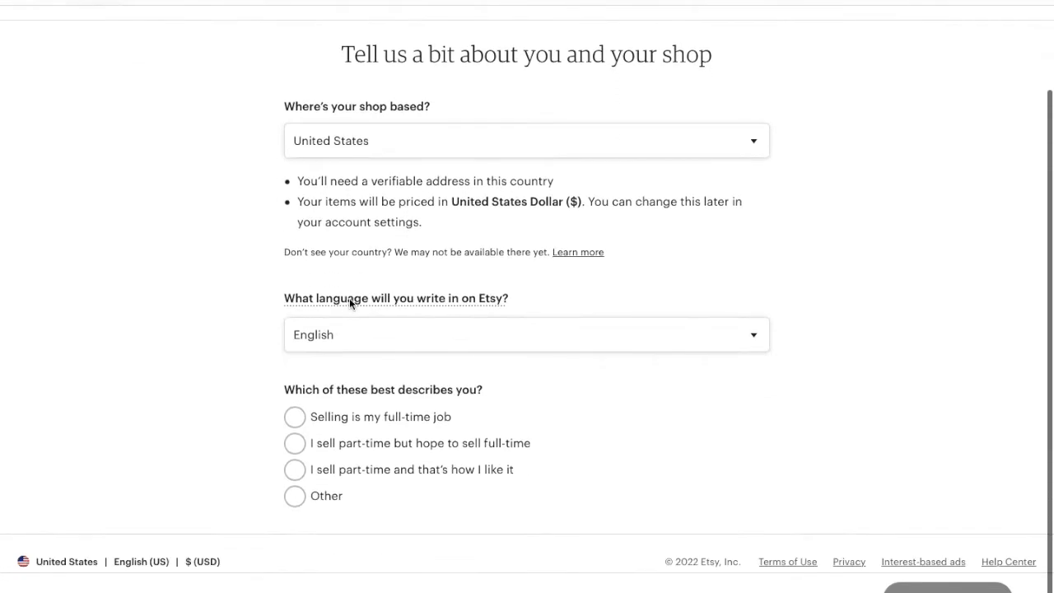
left_click(322, 445)
scroll(324, 447, "down", 1)
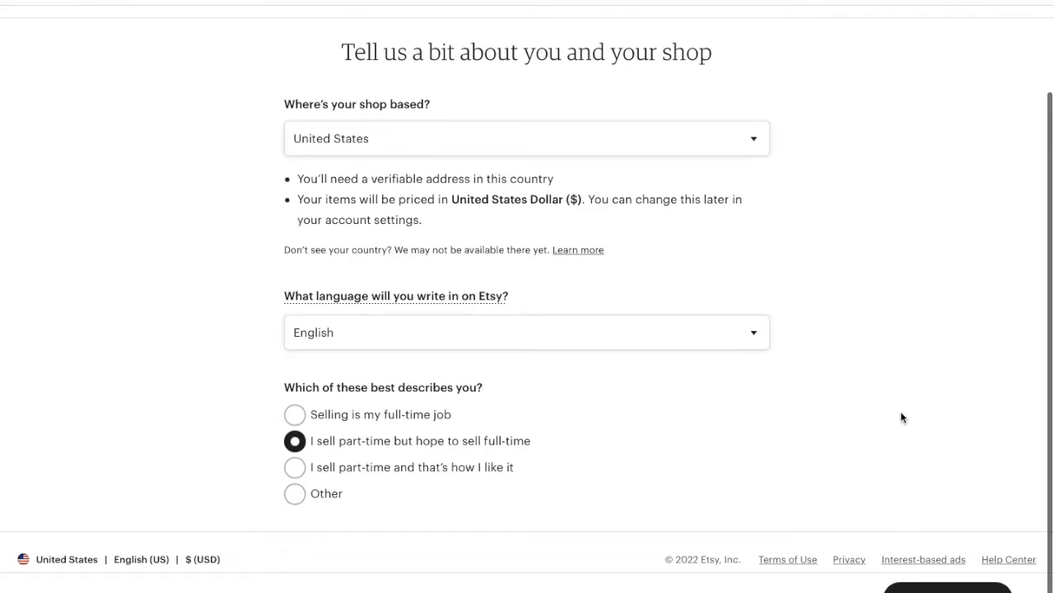
left_click(946, 588)
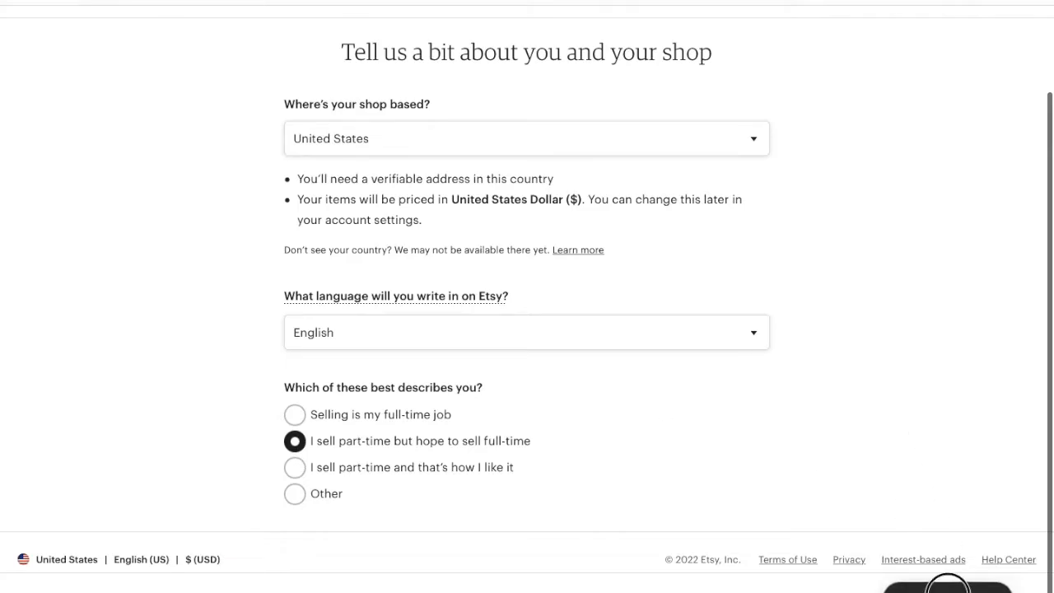
left_click(523, 240)
Shorten the too-long shop name vinylglitzdigitaldesigns to vinylglitzdesigns, confirm availability, and continue.
type("vinylglit")
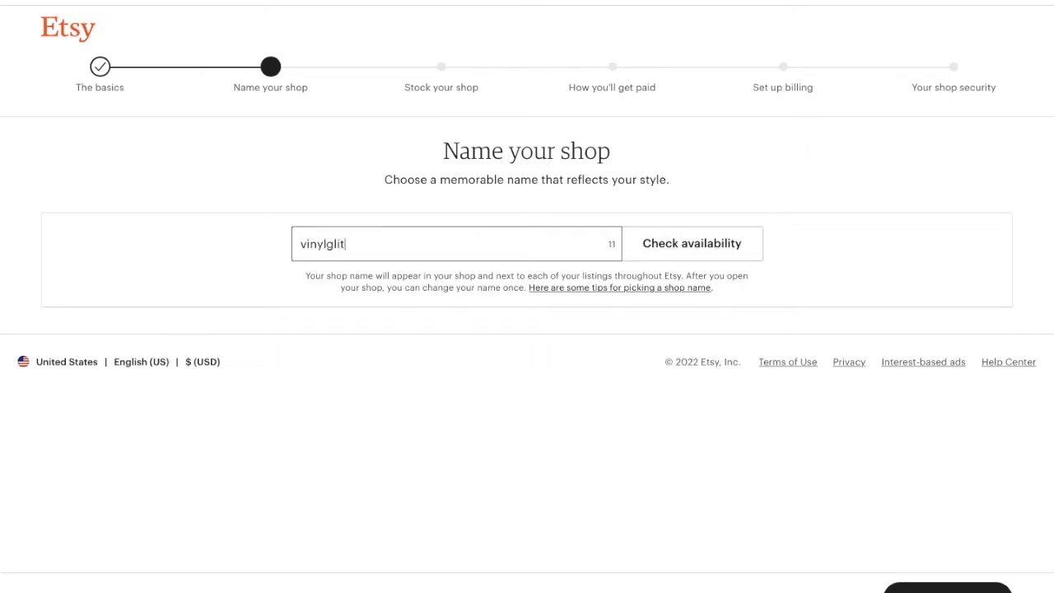
type("zdigitaldesigns")
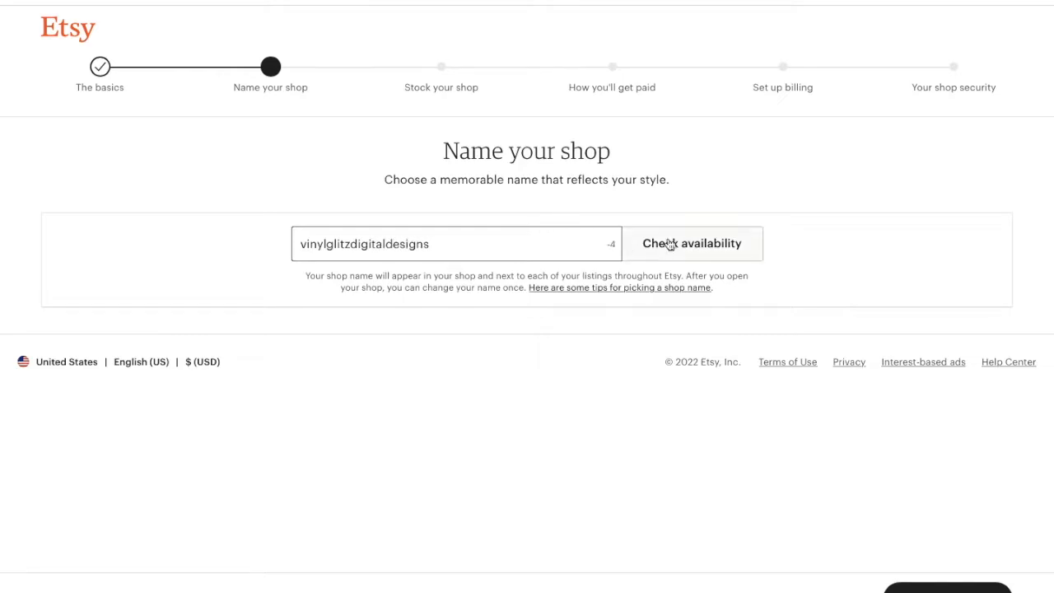
left_click(697, 243)
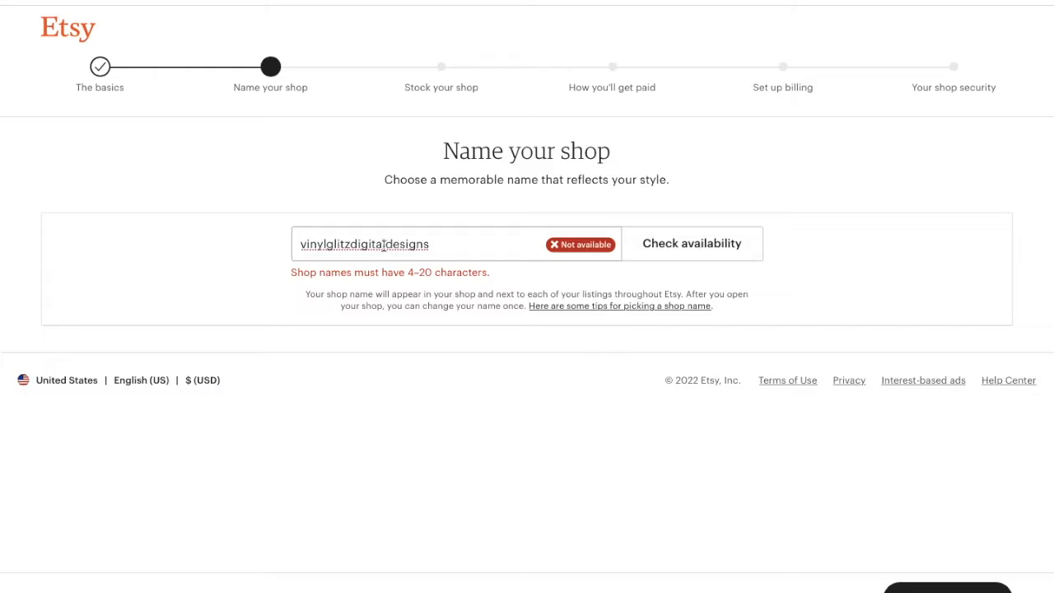
left_click(386, 244)
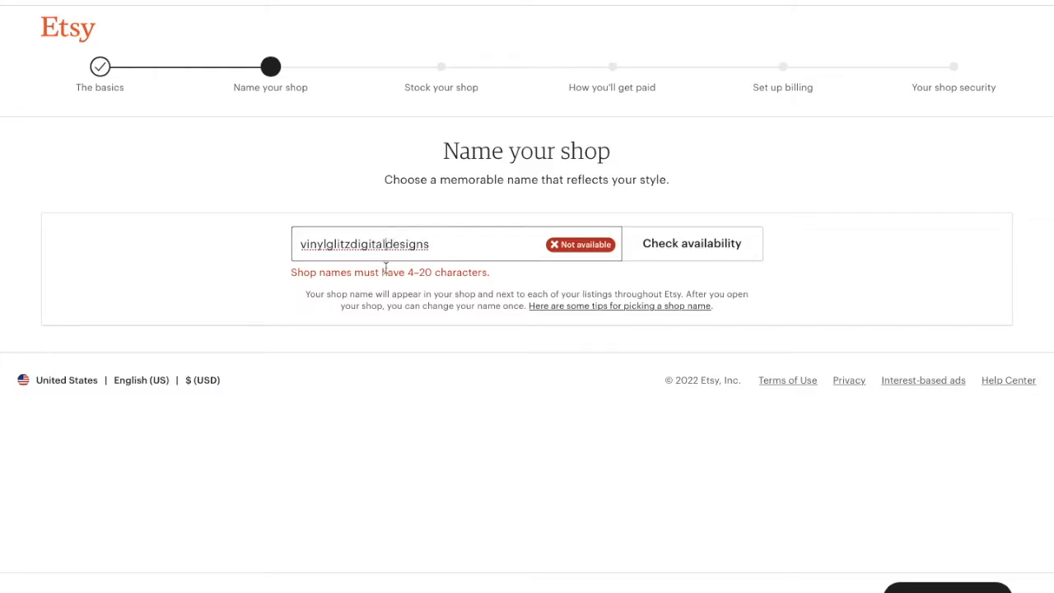
key("BackSpace")
key("BackSpace")
key("BackSpace")
key("BackSpace")
key("BackSpace")
key("BackSpace")
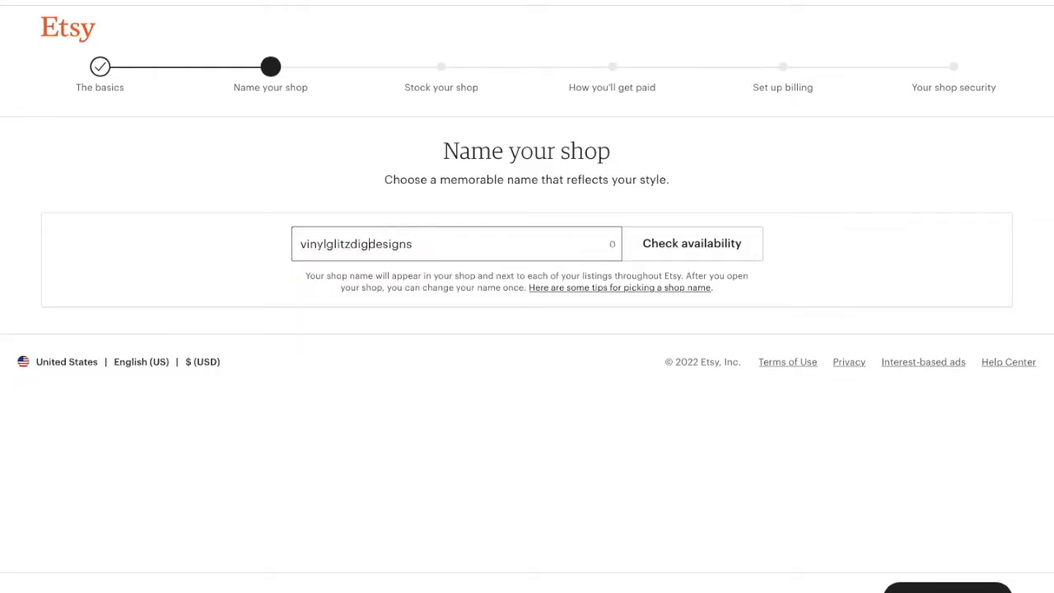
key("BackSpace")
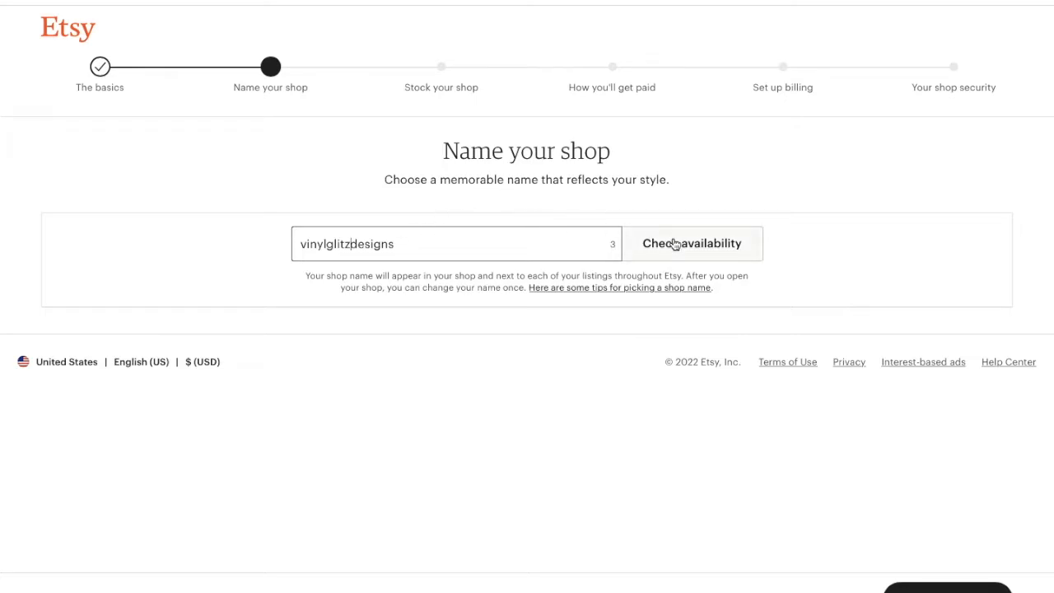
left_click(673, 243)
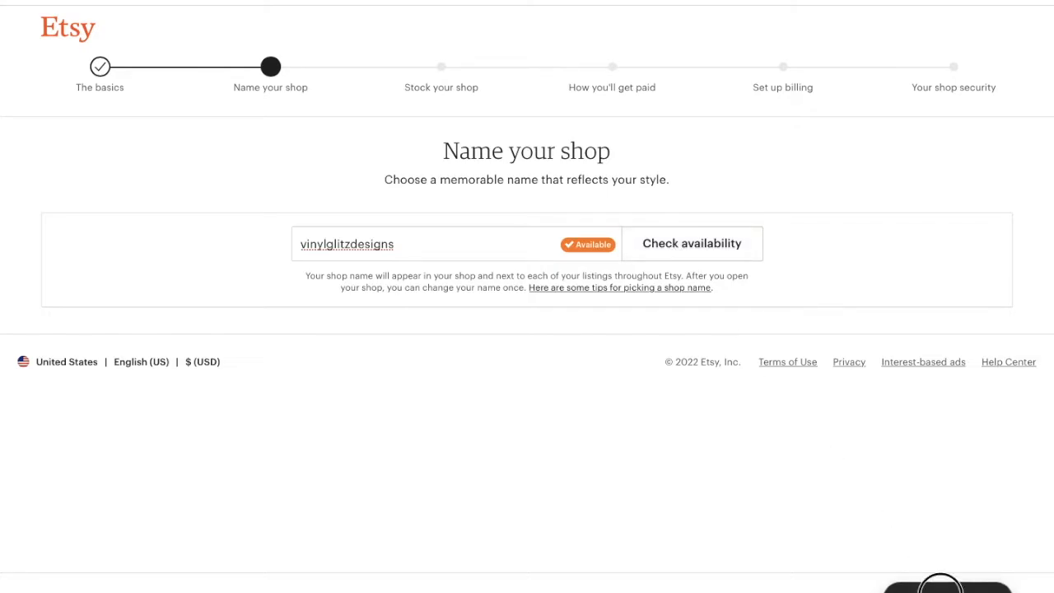
left_click(938, 586)
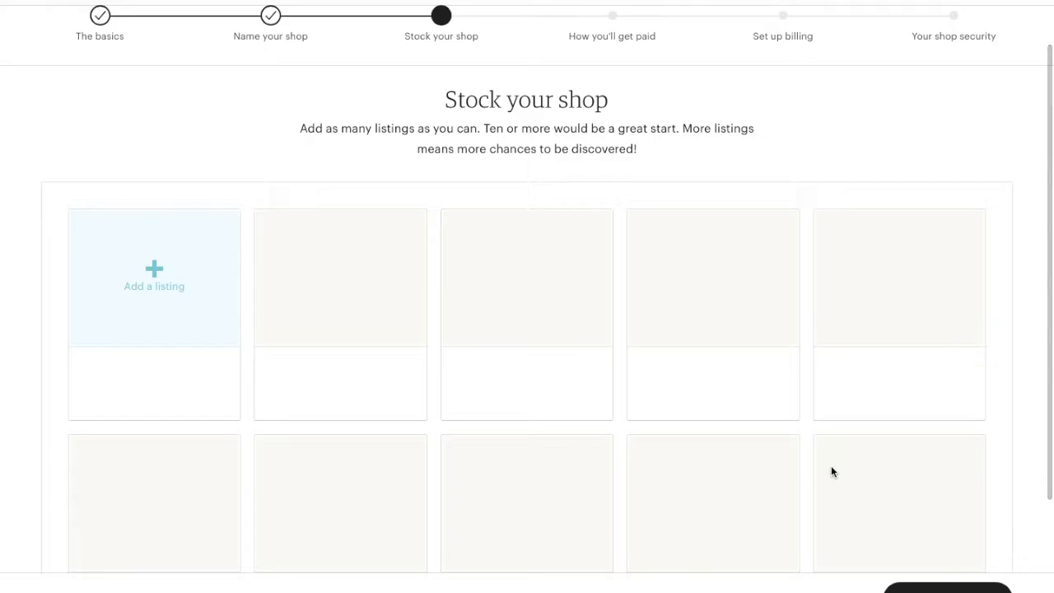
Start the shop's first listing and open the photo file picker.
left_click(135, 311)
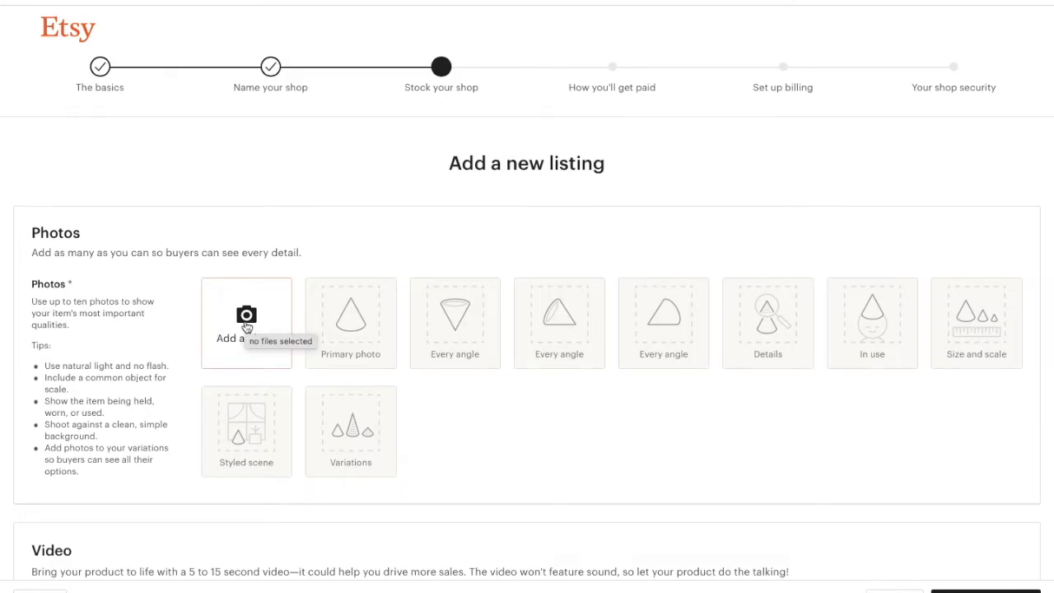
left_click(246, 327)
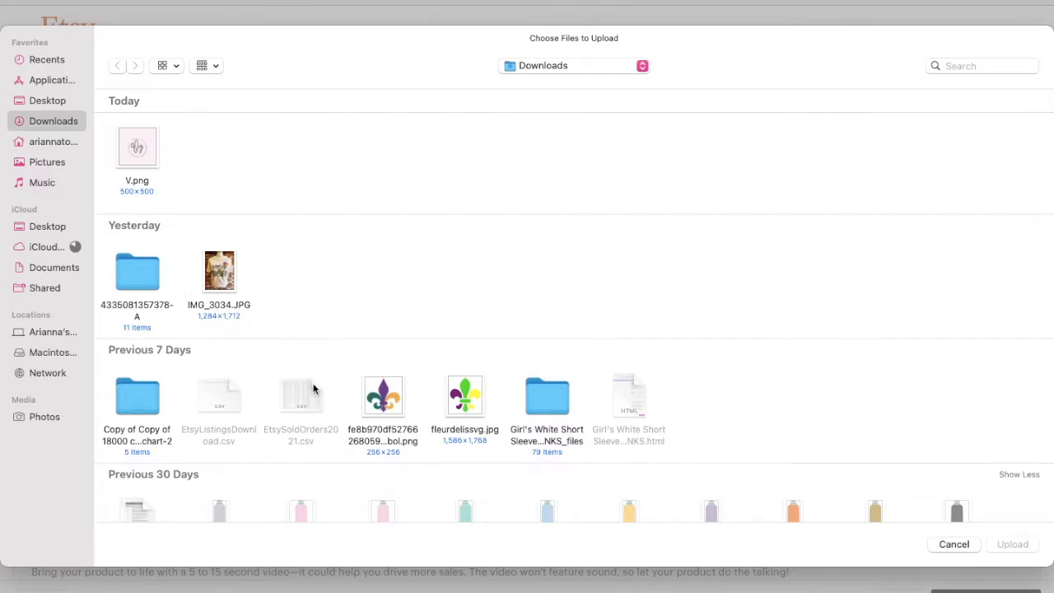
scroll(313, 387, "down", 3)
left_click(54, 225)
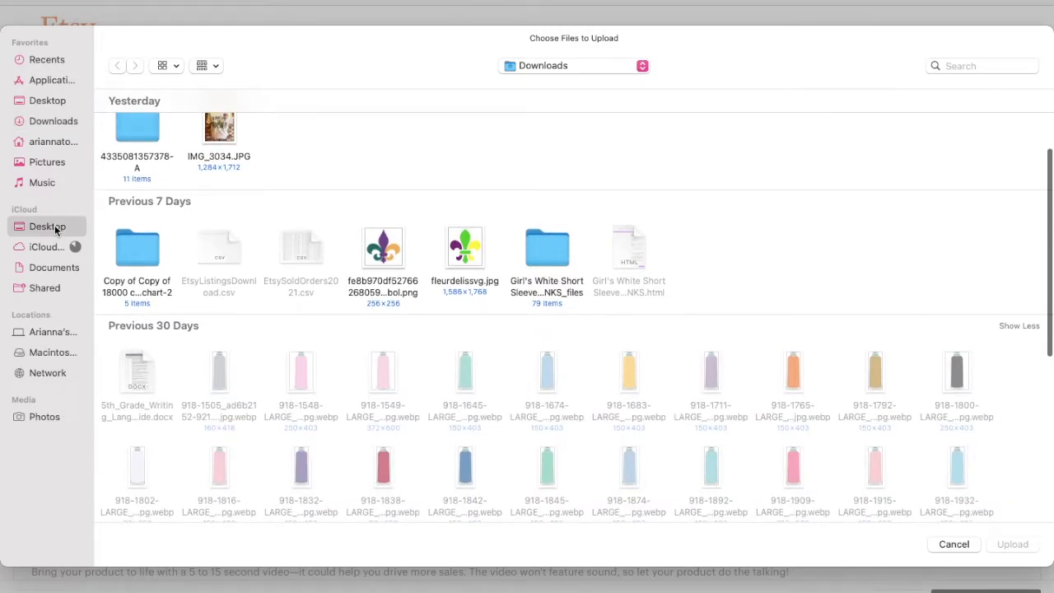
left_click(48, 142)
Upload today's first screenshot from Etsy Sell Files > TShirts and SVGs SS as the listing photo.
double_click(473, 394)
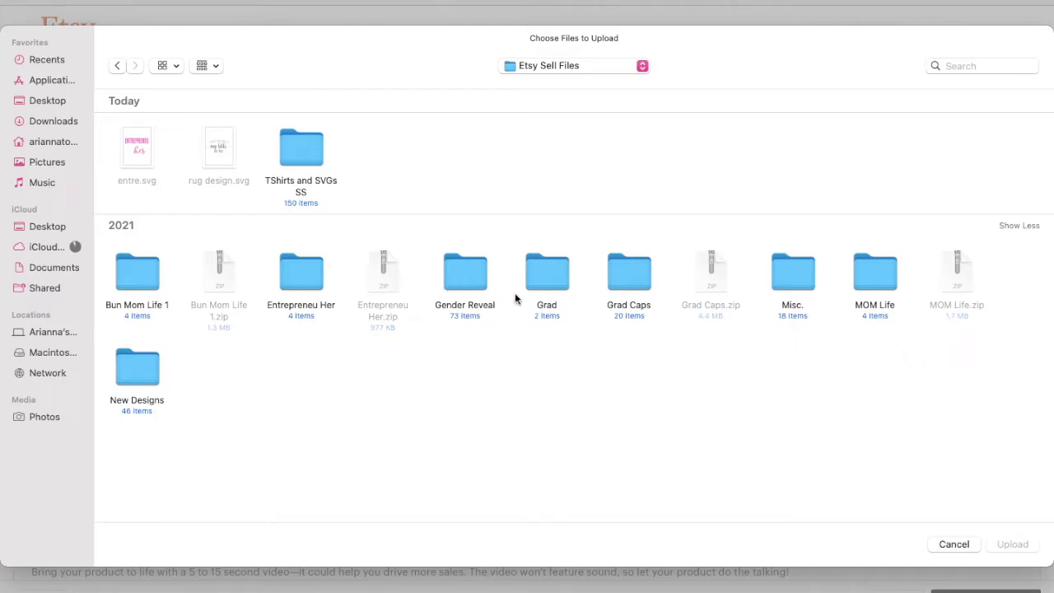
left_click(293, 140)
double_click(293, 141)
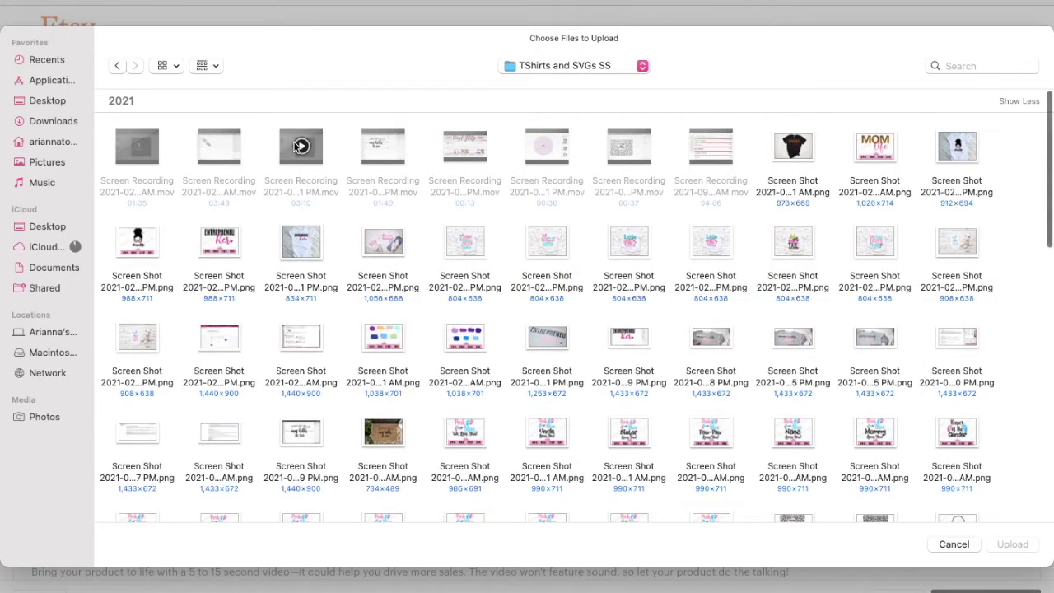
left_click(216, 66)
left_click(249, 169)
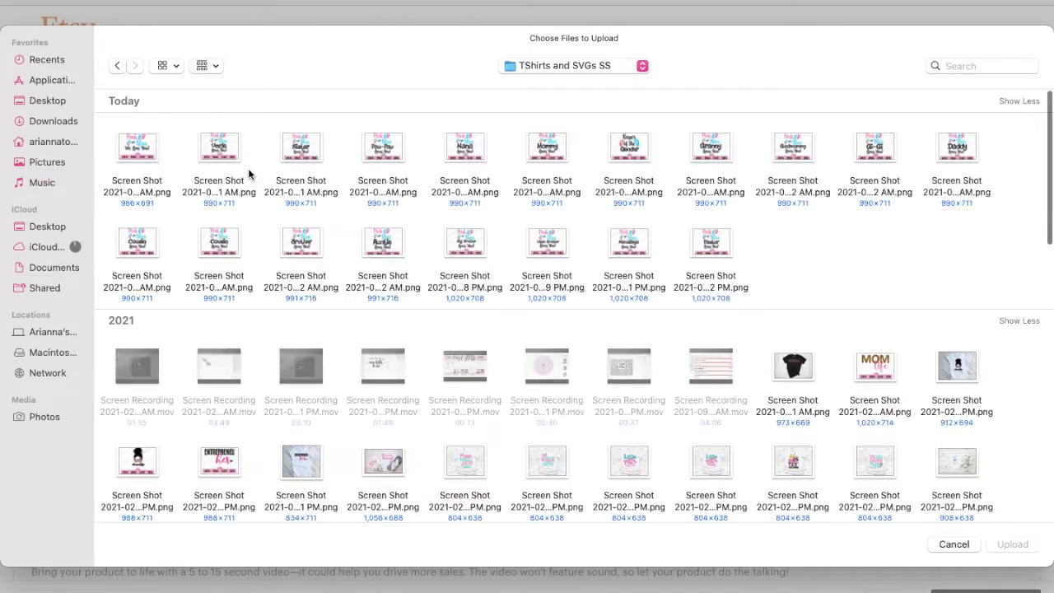
left_click(137, 152)
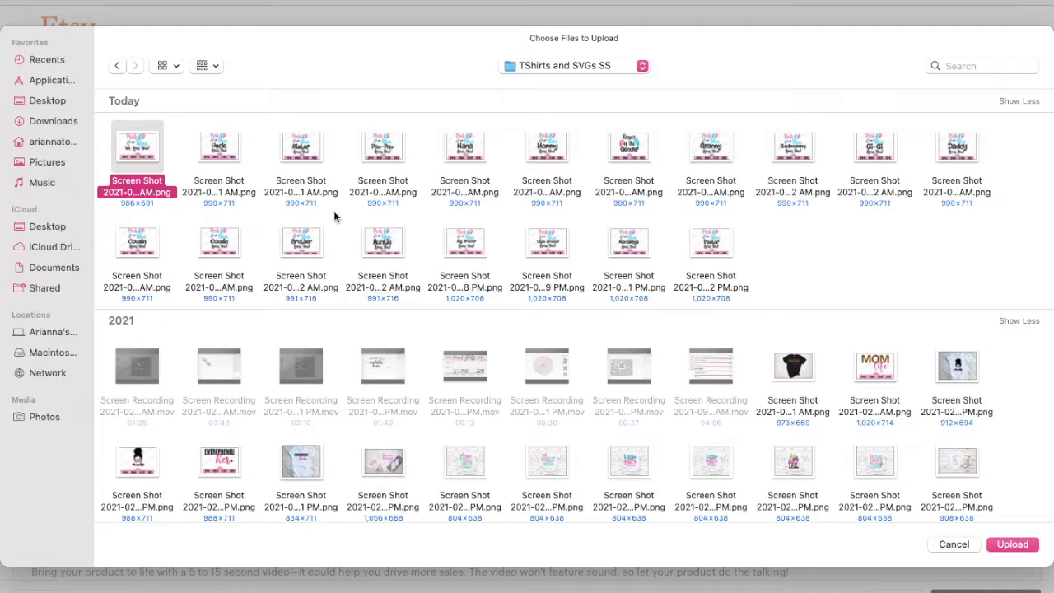
left_click(1007, 544)
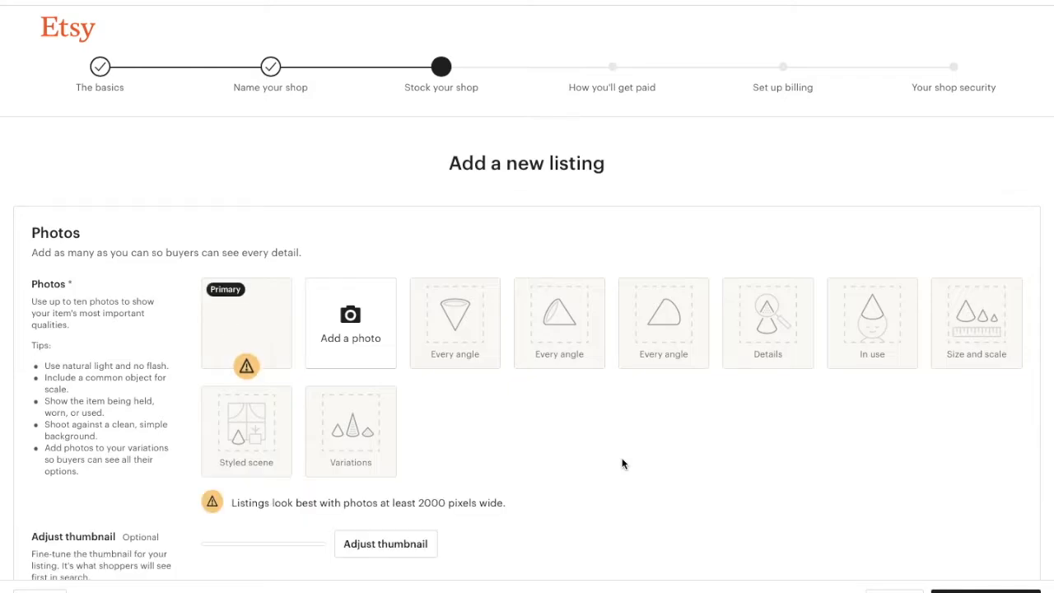
Enter the title 'Pink or Blue We Love You SVG| Gender Reveal SVG| SVGs for Gender Reveal', fixing SVG capitalization.
scroll(623, 464, "down", 5)
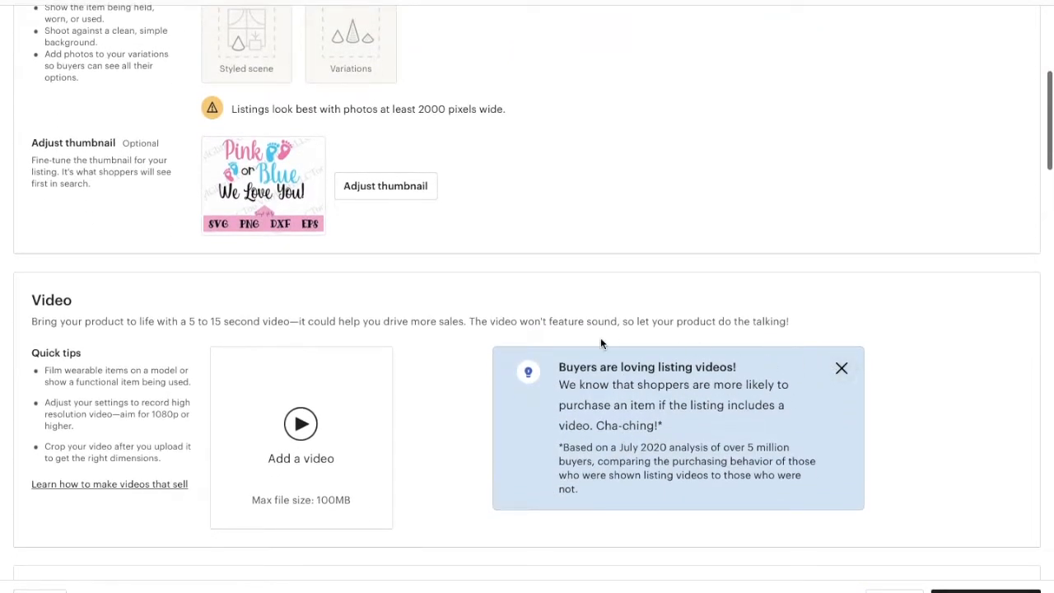
scroll(599, 344, "down", 4)
left_click(534, 322)
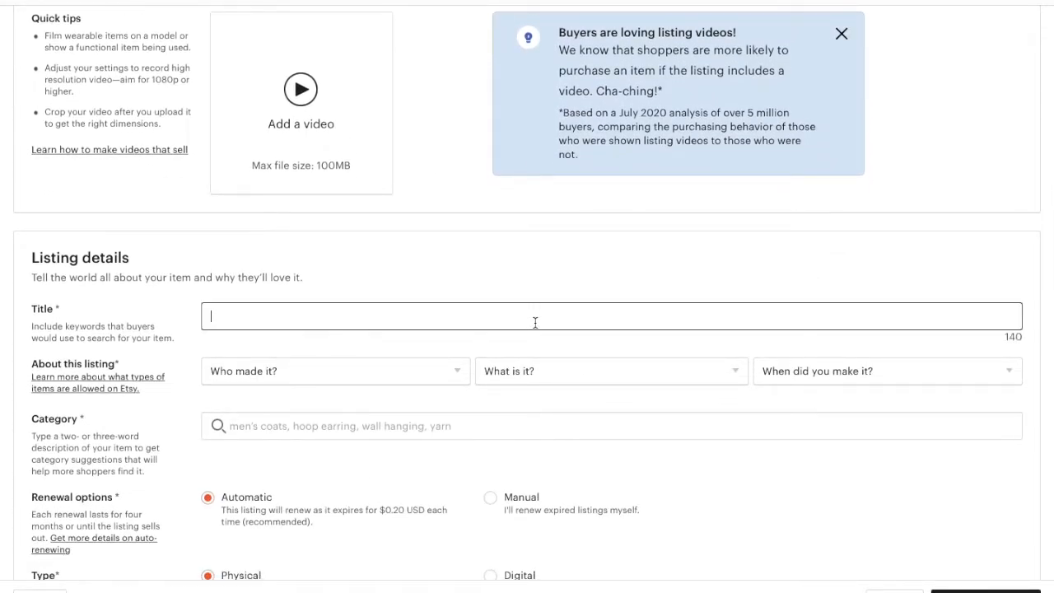
type("Pink or Blue We Love ")
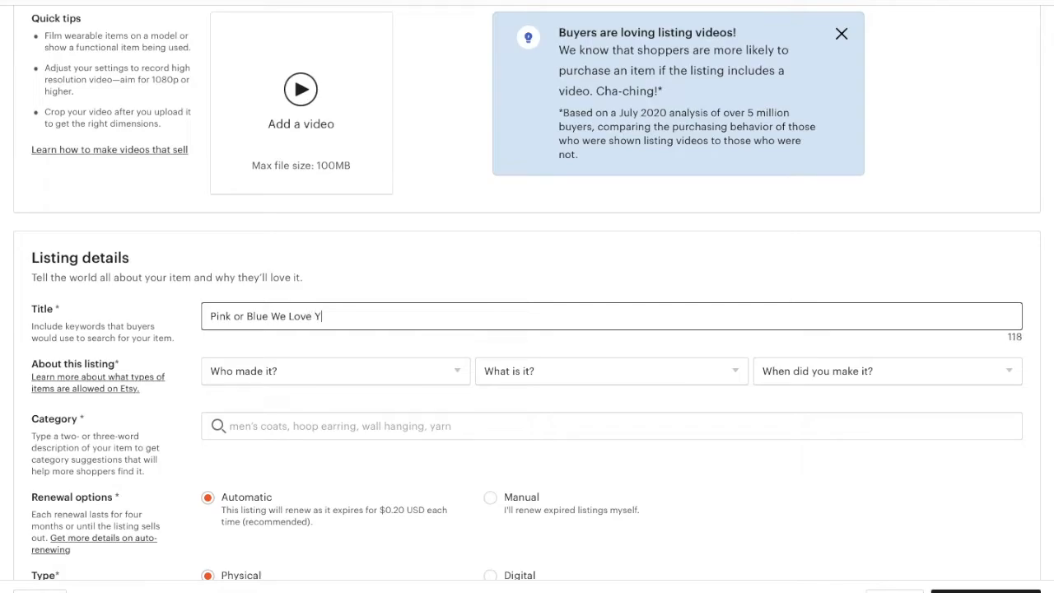
type("You SVG| Gender re")
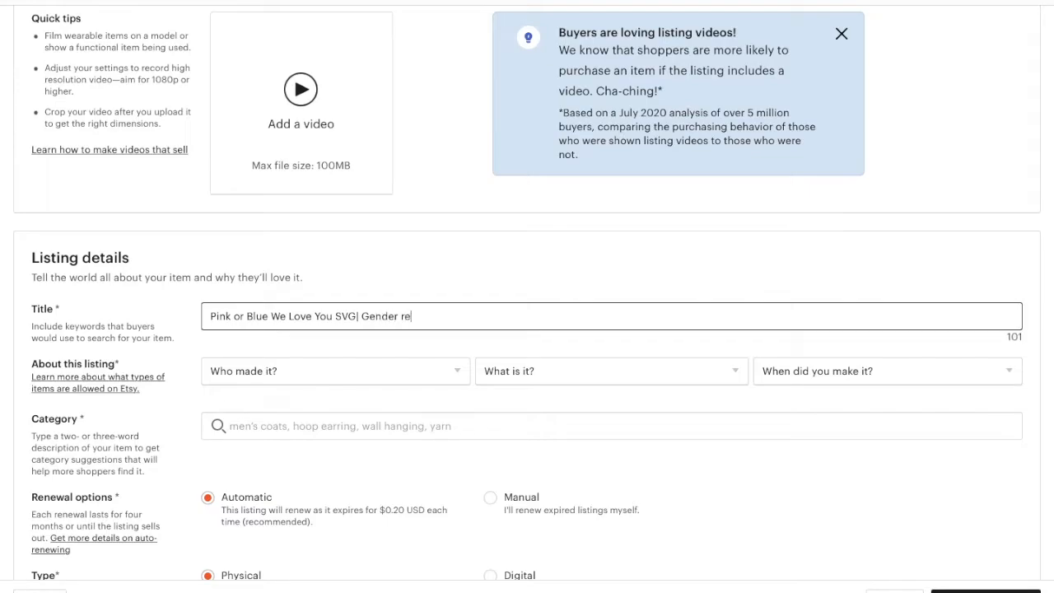
type("Reaeal Svg")
key("BackSpace")
key("BackSpace")
type("VG| SVGs for Ge")
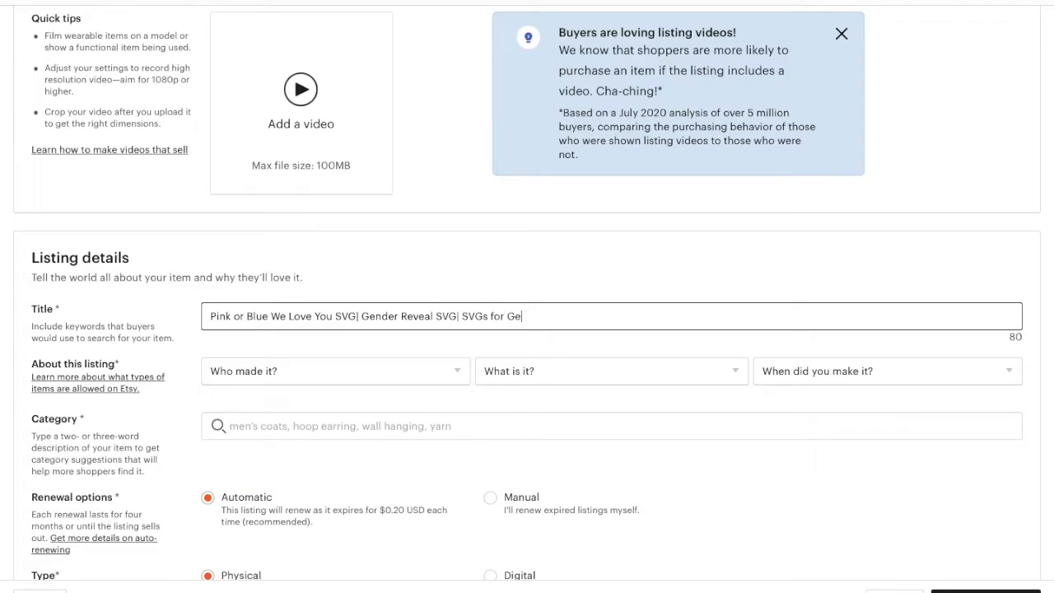
type("nder Reveals")
Set the listing details to I did, A finished product, and made 2020 - 2022.
left_click(375, 370)
left_click(371, 396)
left_click(499, 371)
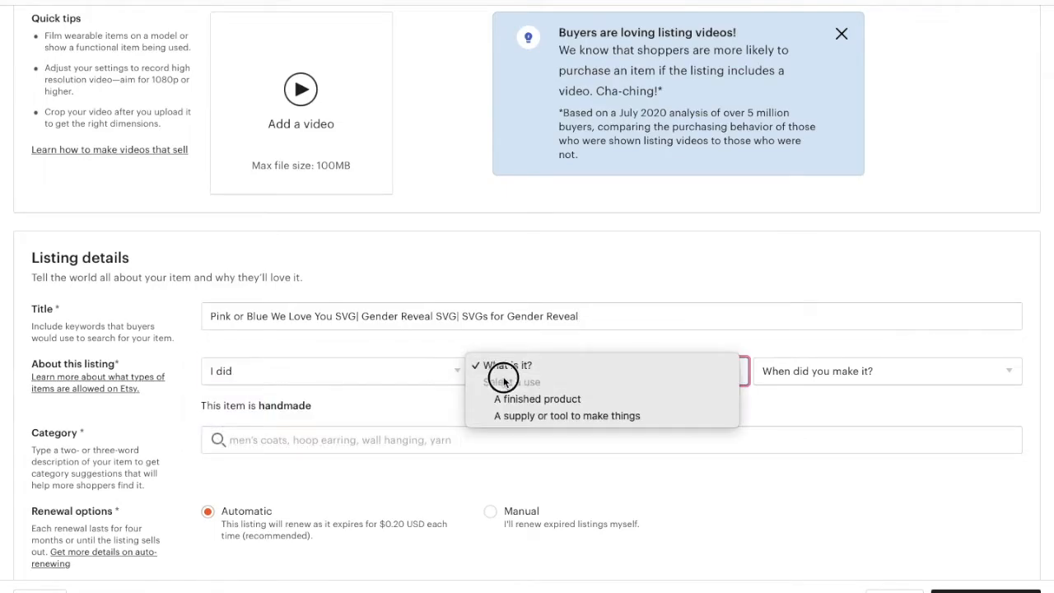
left_click(512, 397)
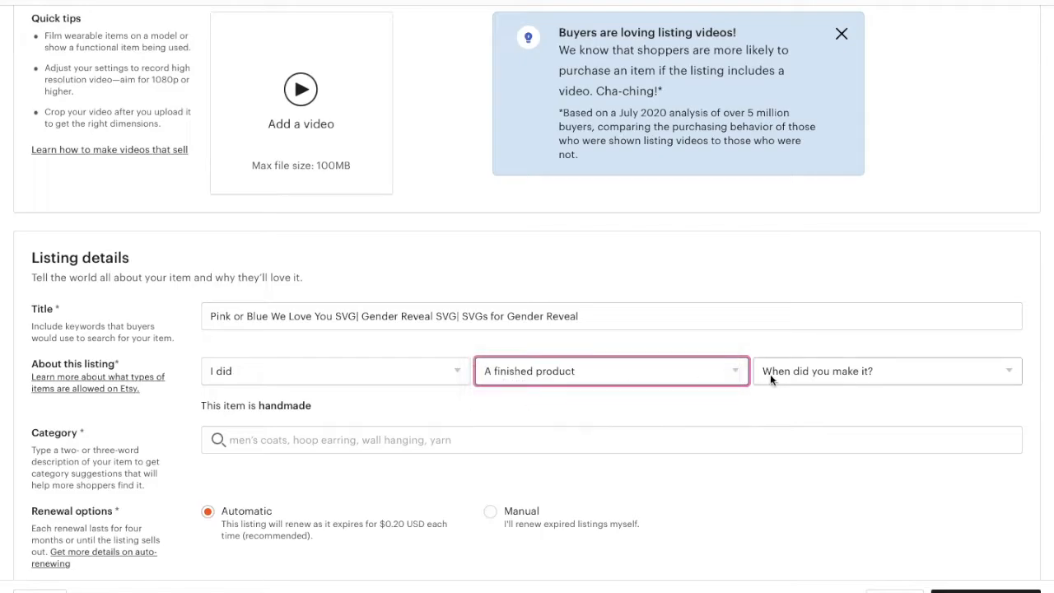
left_click(780, 372)
left_click(789, 430)
Search for and pick the svg category under Digital.
left_click(613, 439)
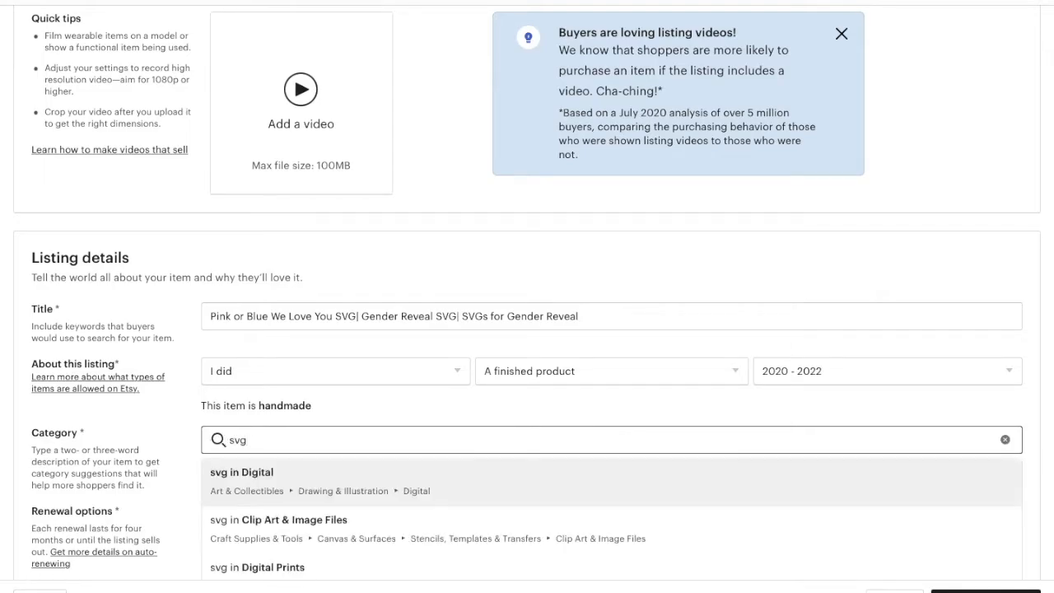
left_click(556, 484)
scroll(556, 484, "down", 3)
scroll(557, 484, "down", 5)
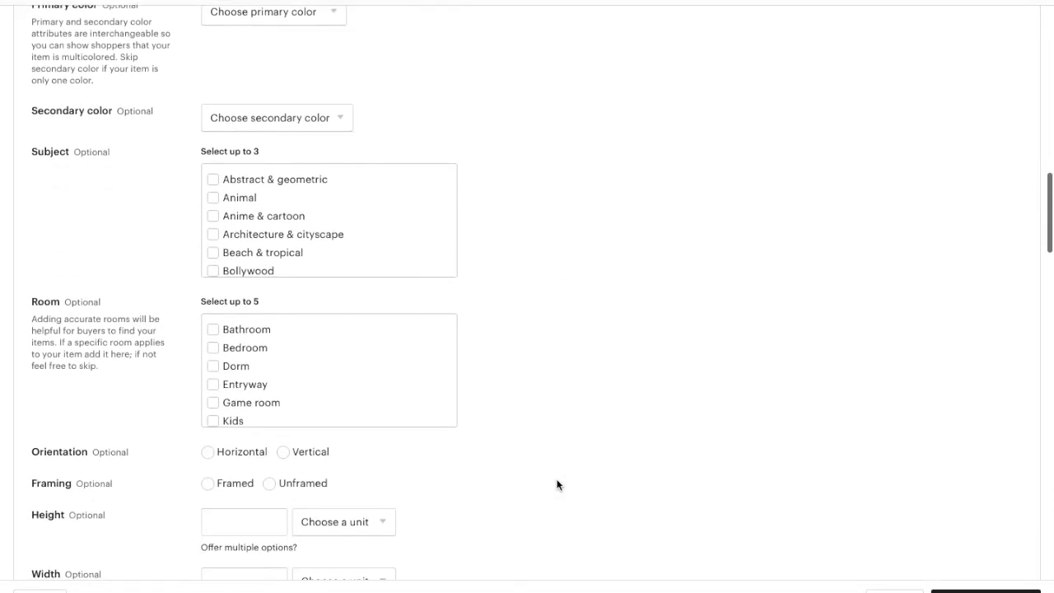
scroll(557, 484, "down", 2)
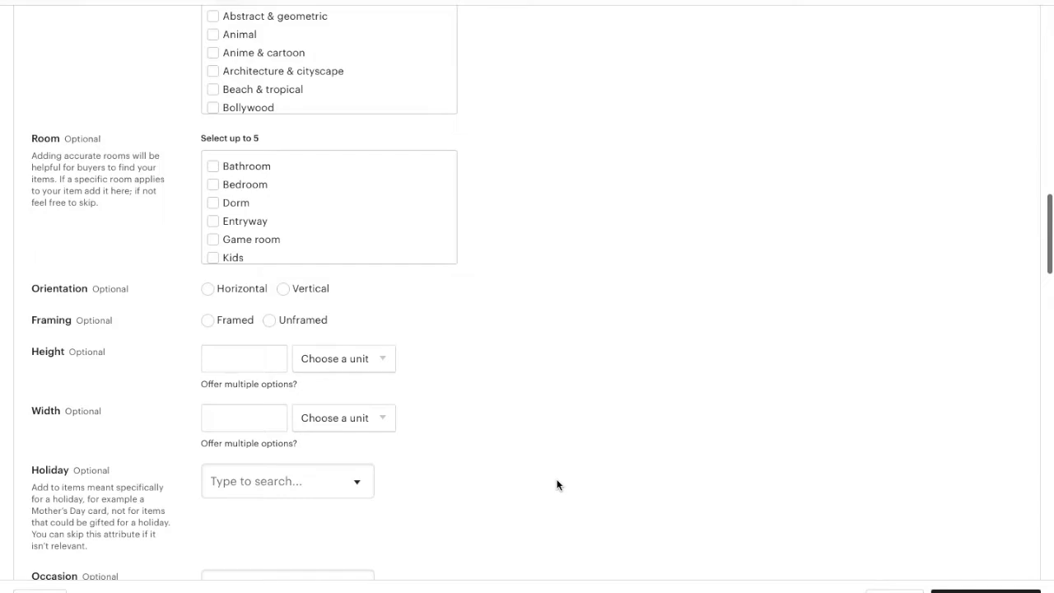
scroll(557, 484, "down", 2)
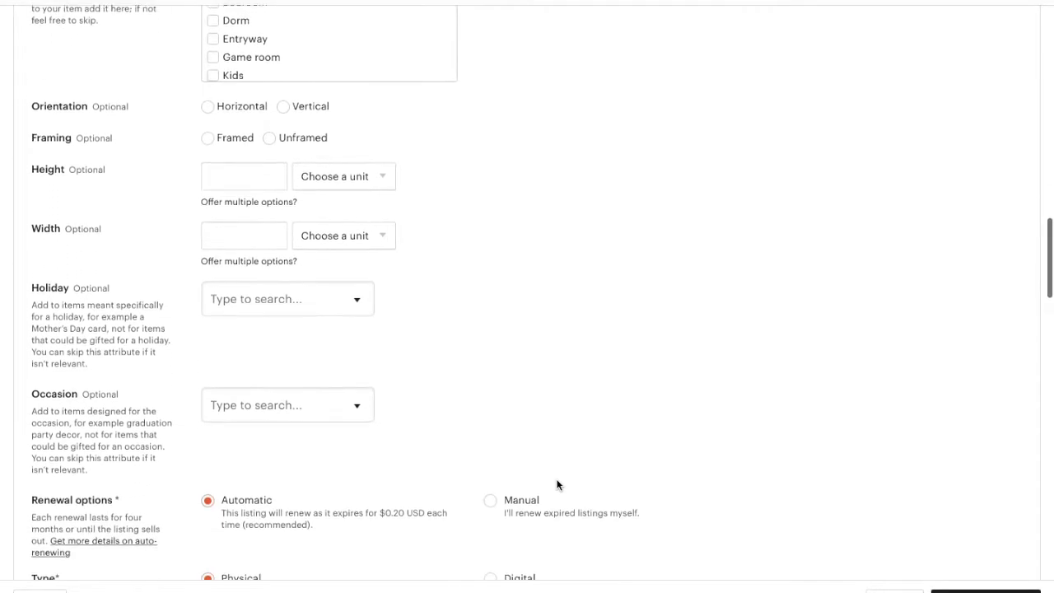
Leave Holiday and Occasion unselected and mark the listing type as a digital file.
left_click(346, 277)
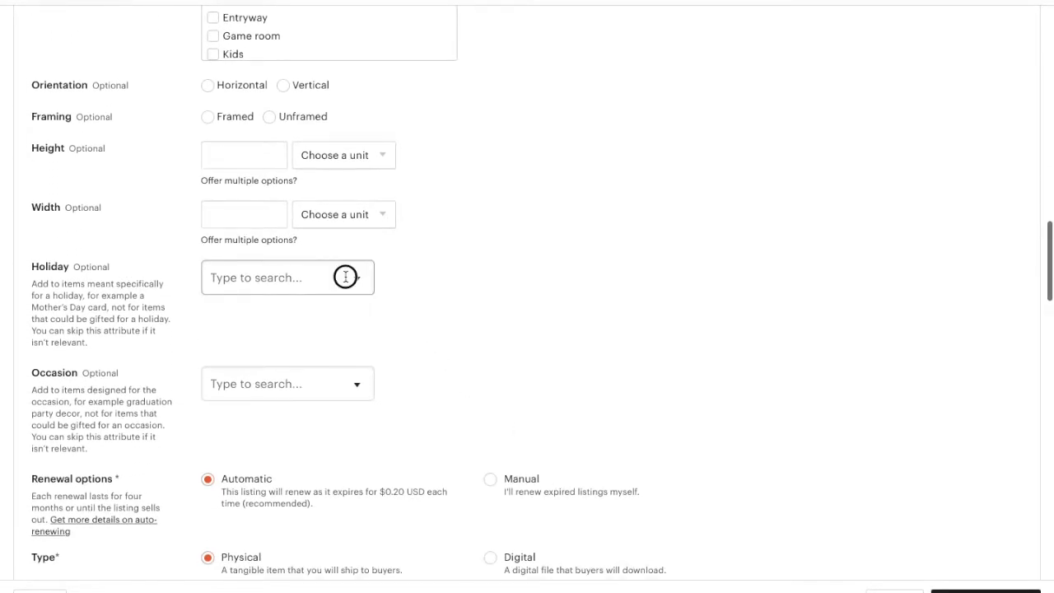
left_click(471, 295)
scroll(470, 296, "down", 1)
left_click(358, 275)
scroll(350, 355, "down", 5)
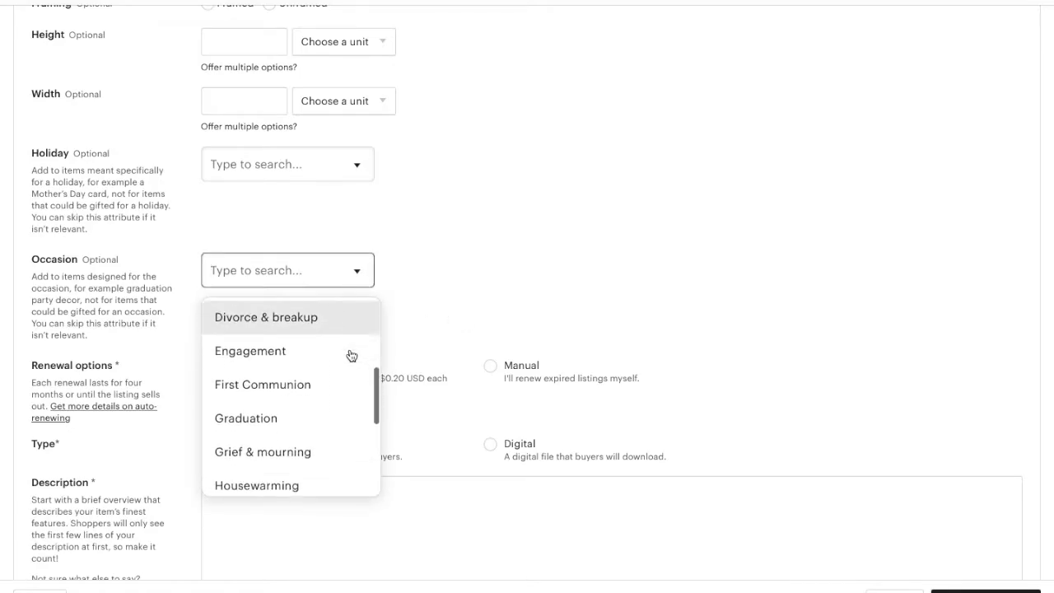
scroll(349, 355, "down", 5)
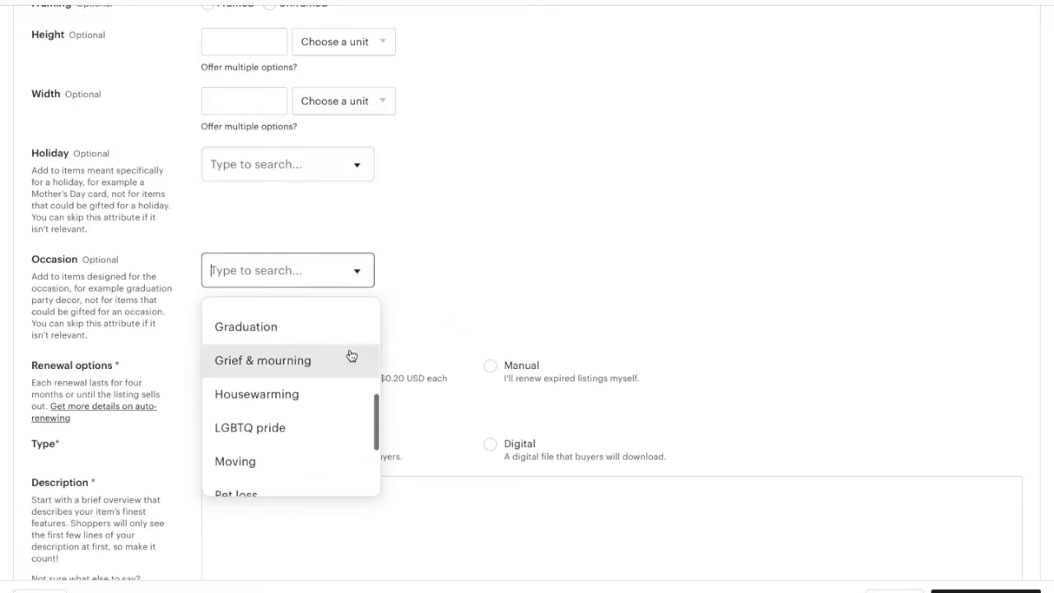
left_click(497, 281)
scroll(419, 453, "down", 2)
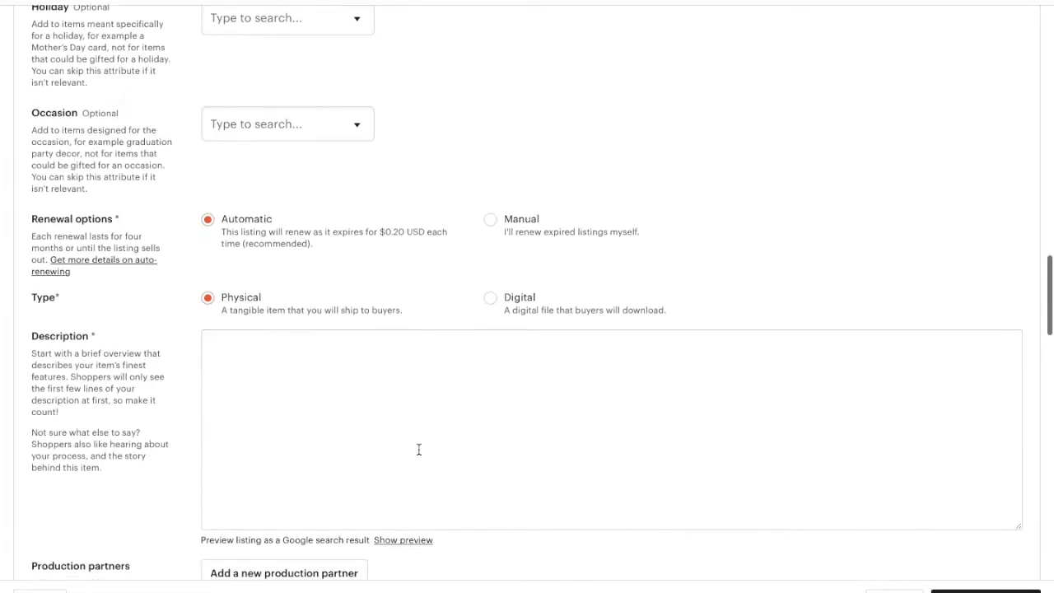
left_click(491, 298)
scroll(491, 299, "down", 1)
Paste the title into the description, add 'File only, no physical product will be shipped.' and start an Included line.
left_click(450, 340)
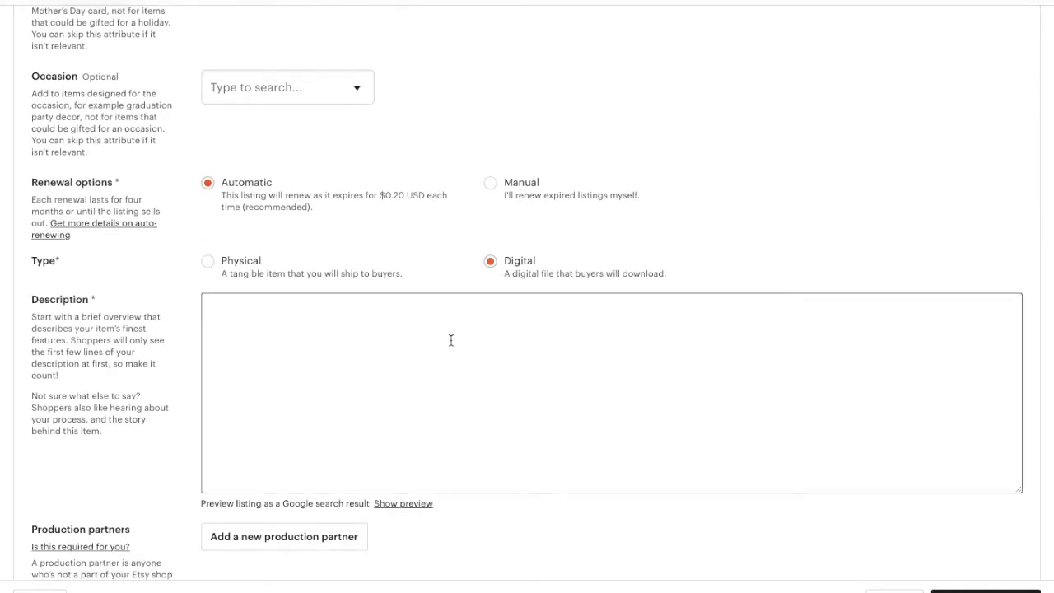
scroll(451, 340, "up", 14)
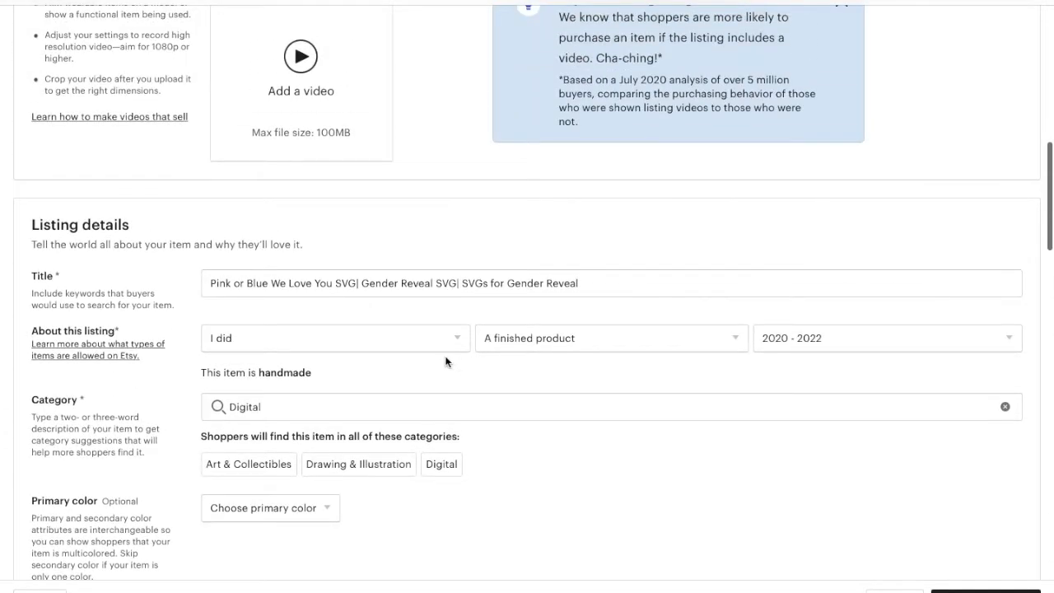
triple_click(445, 283)
key("ctrl+c")
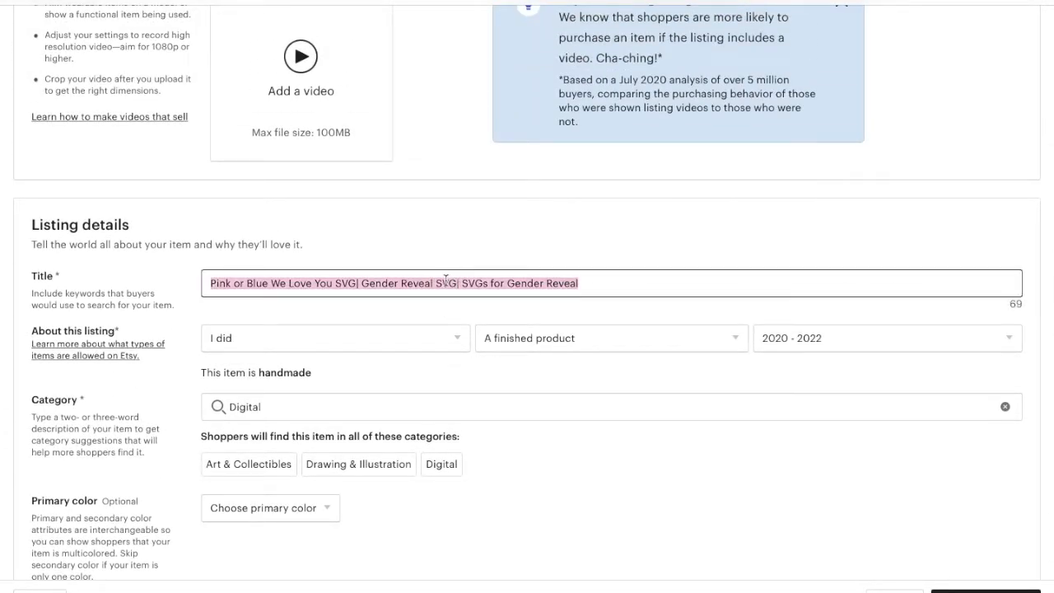
scroll(450, 404, "down", 14)
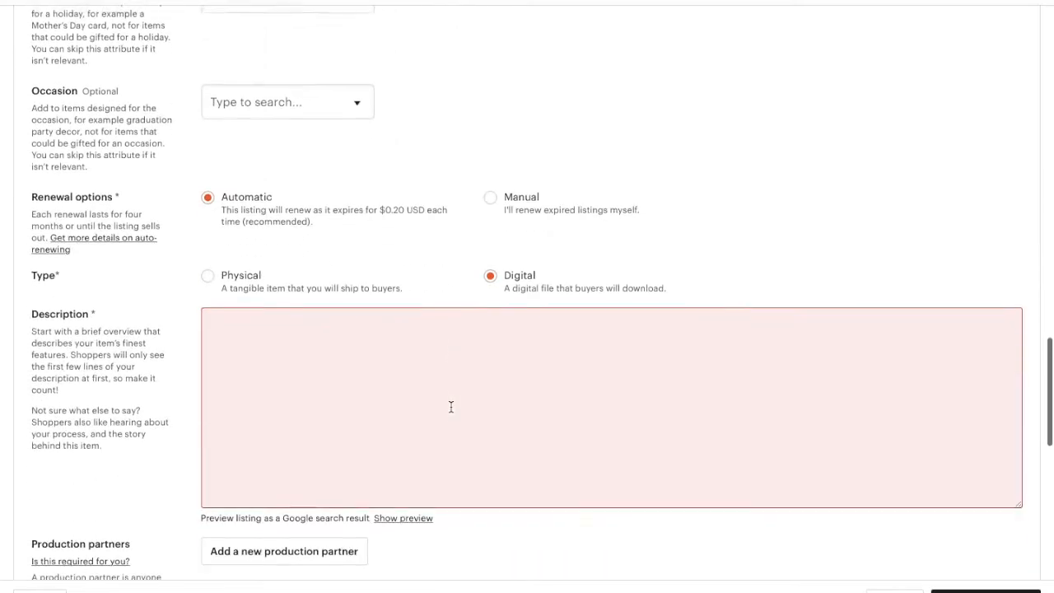
left_click(439, 344)
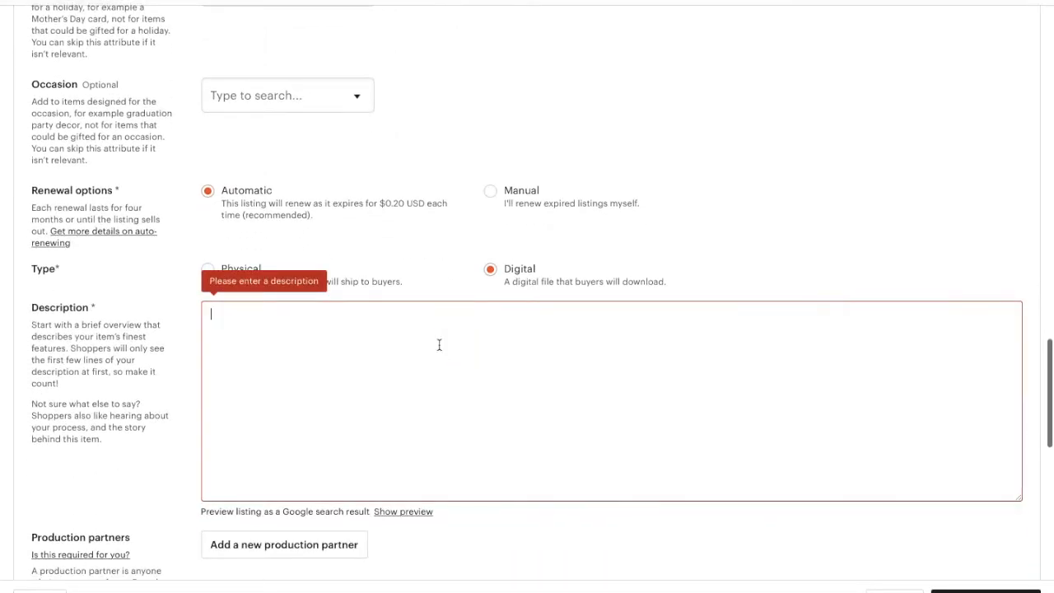
key("ctrl+v")
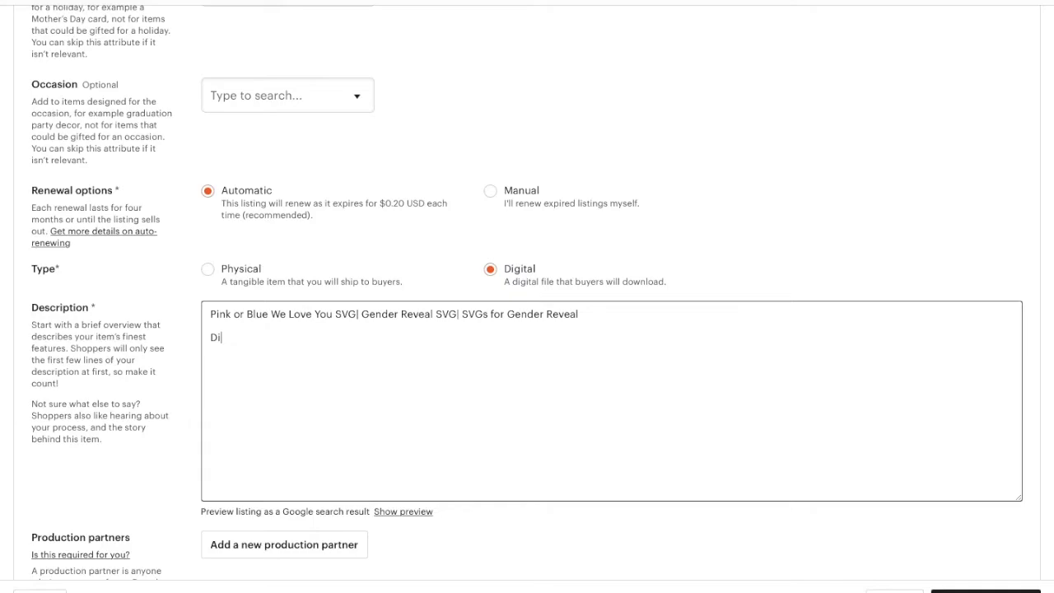
type("File only, no physical product will be shipped.")
key("Return")
type("Included Formats- SVG, PNG, JPEG, & EPS")
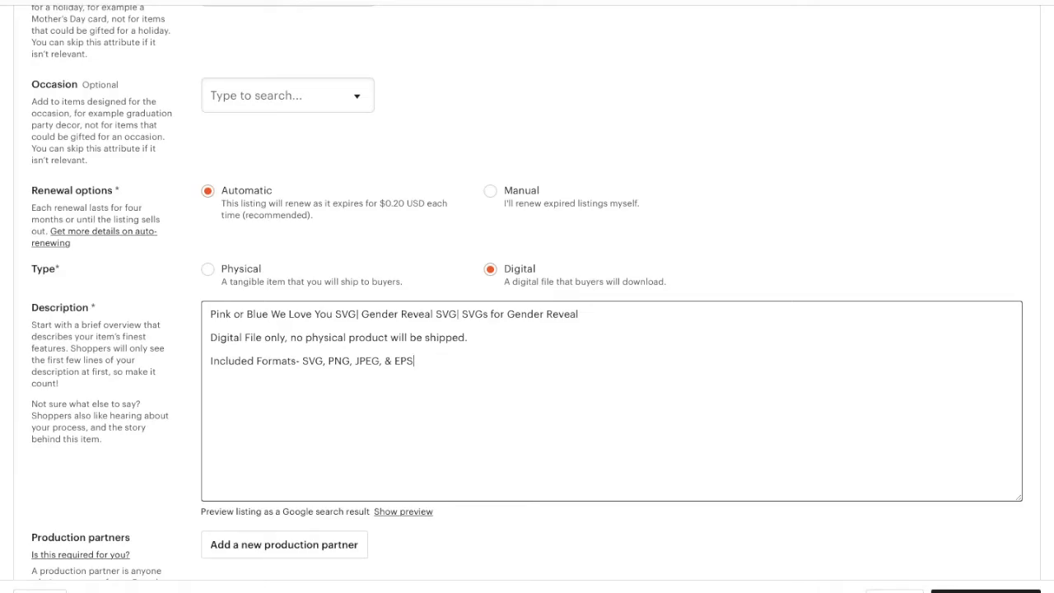
Add tags gender reveal, gender reveal svg, gender reveal design, pink or blue svg, boy or girl svg, pregnancy svg.
scroll(354, 348, "down", 3)
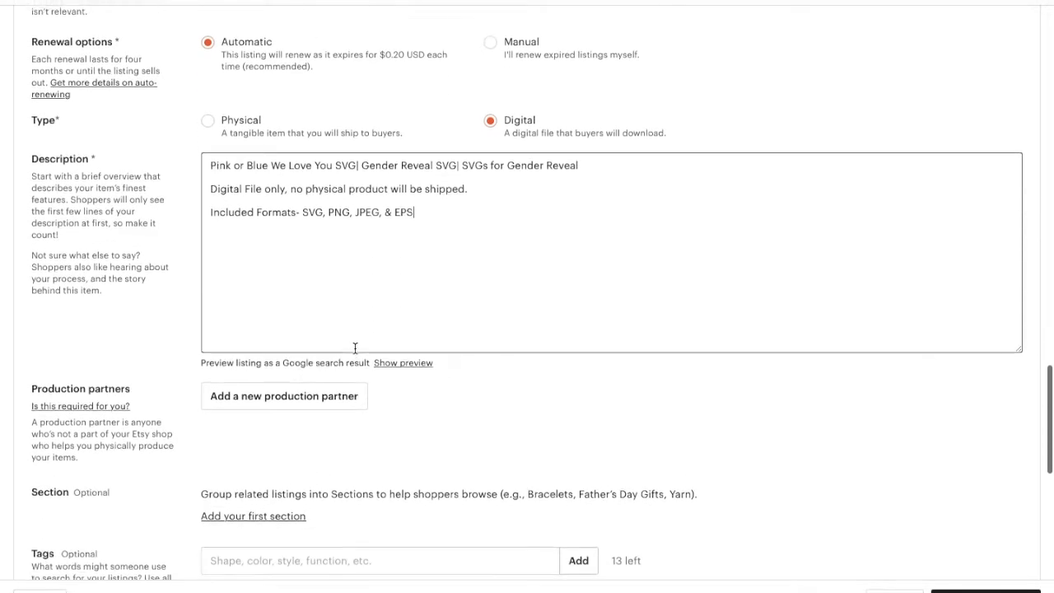
scroll(354, 352, "down", 2)
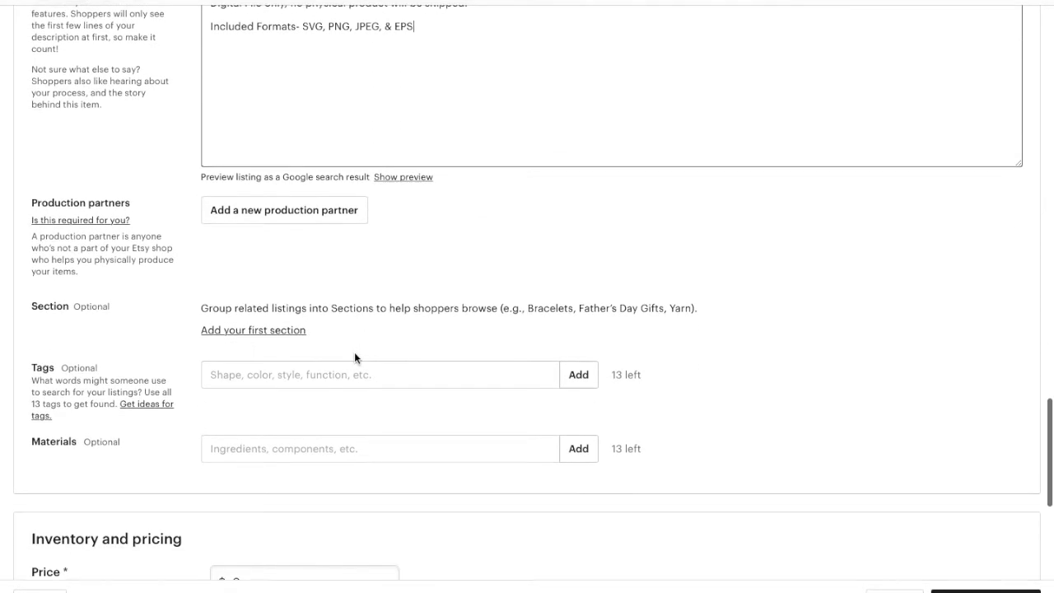
left_click(347, 380)
type("ge")
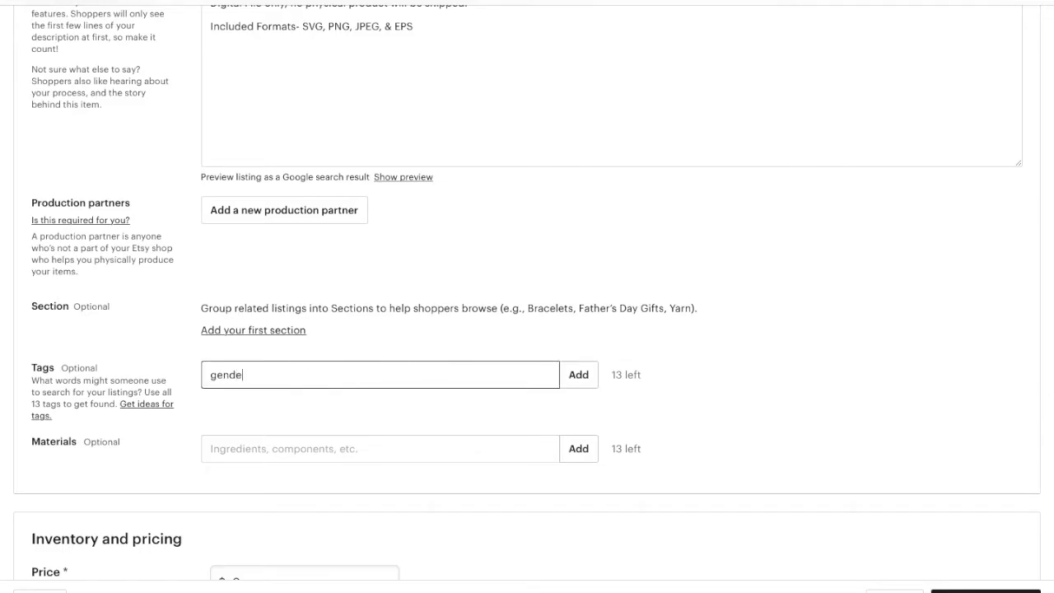
type("nde")
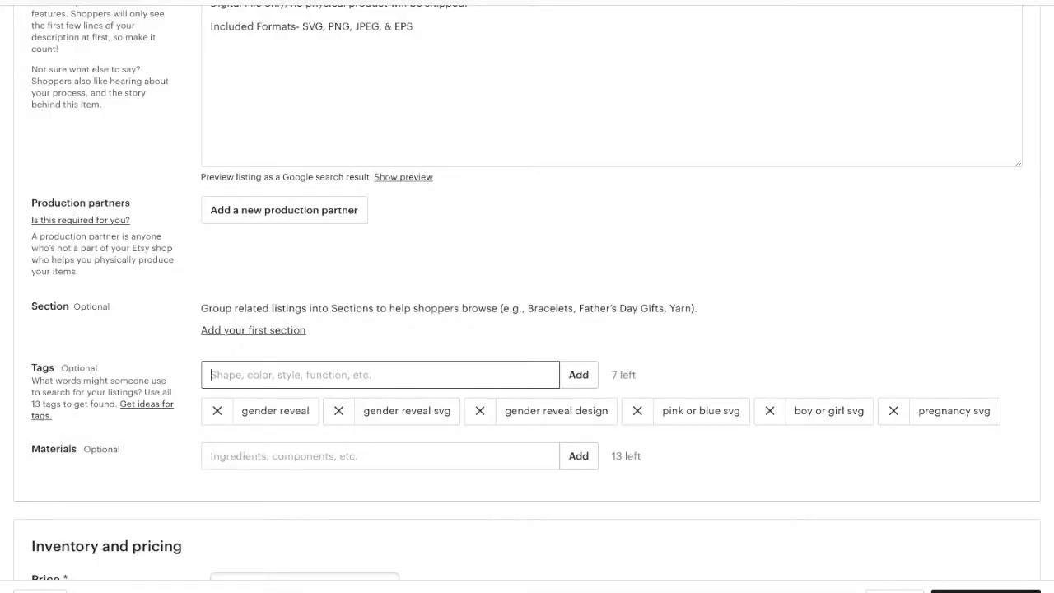
scroll(348, 386, "down", 5)
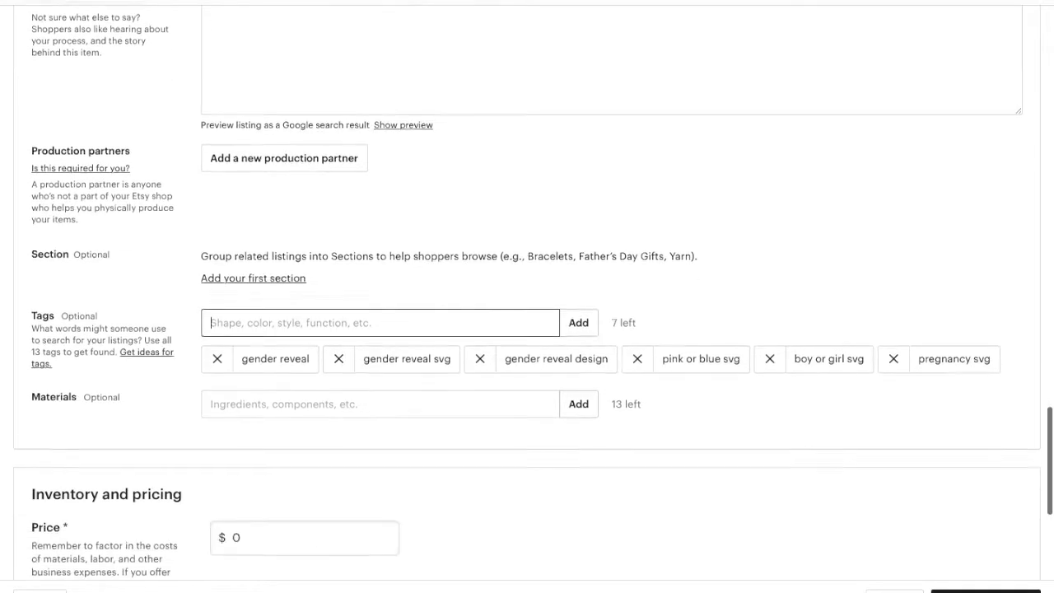
Set the price to $2.50 and replace the quantity of 1 with 999.
left_click(334, 388)
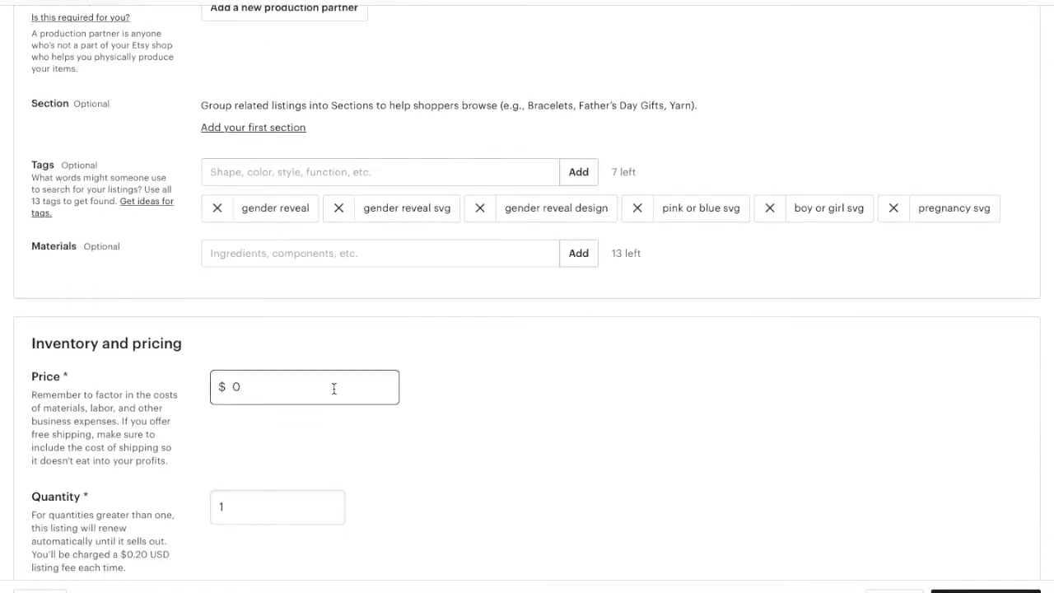
type("2.")
left_click(297, 500)
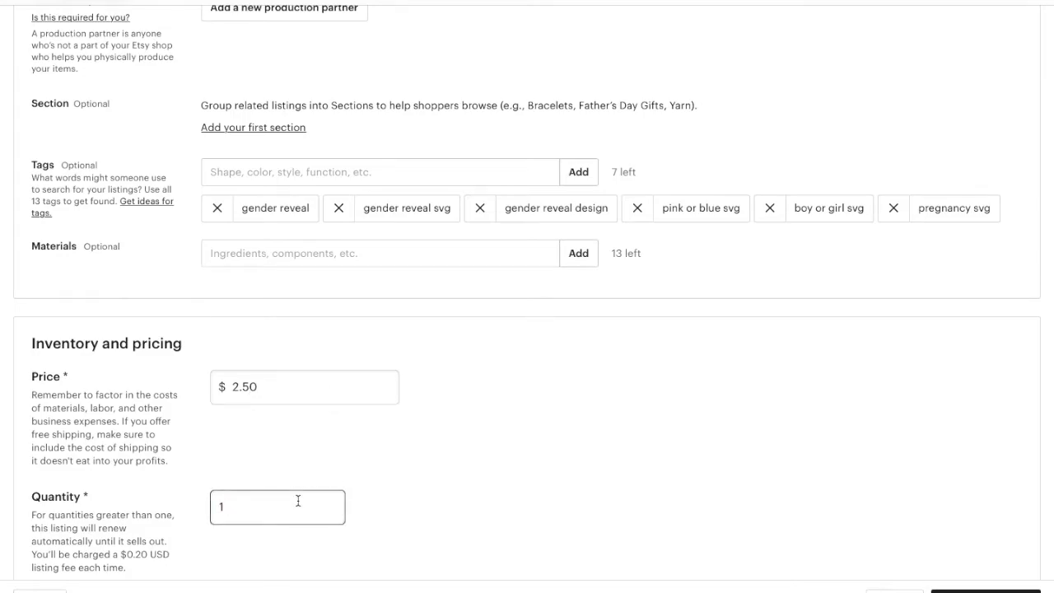
key("BackSpace")
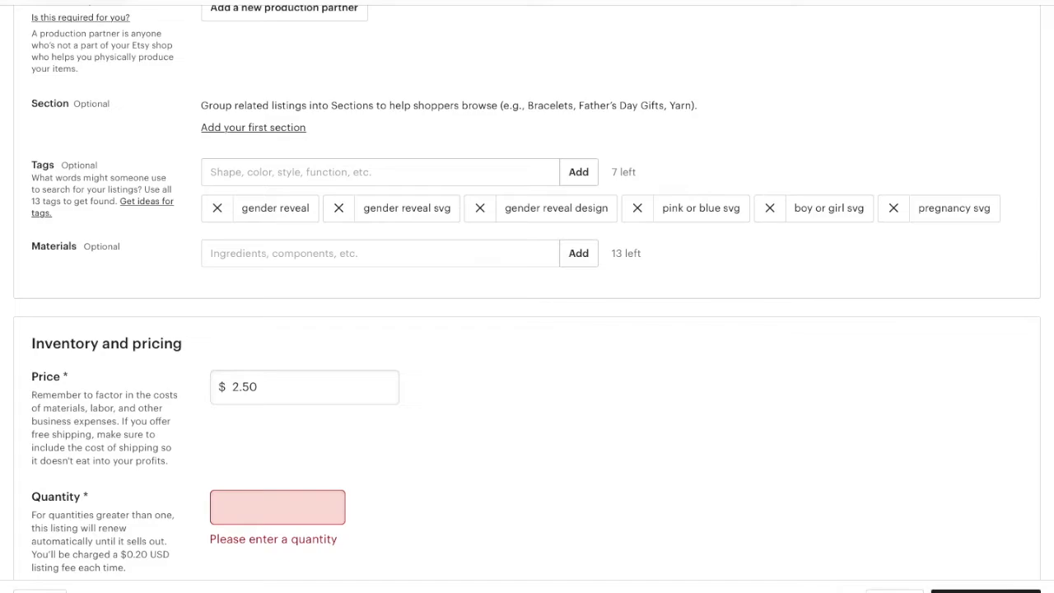
type("999")
left_click(447, 508)
scroll(447, 508, "down", 4)
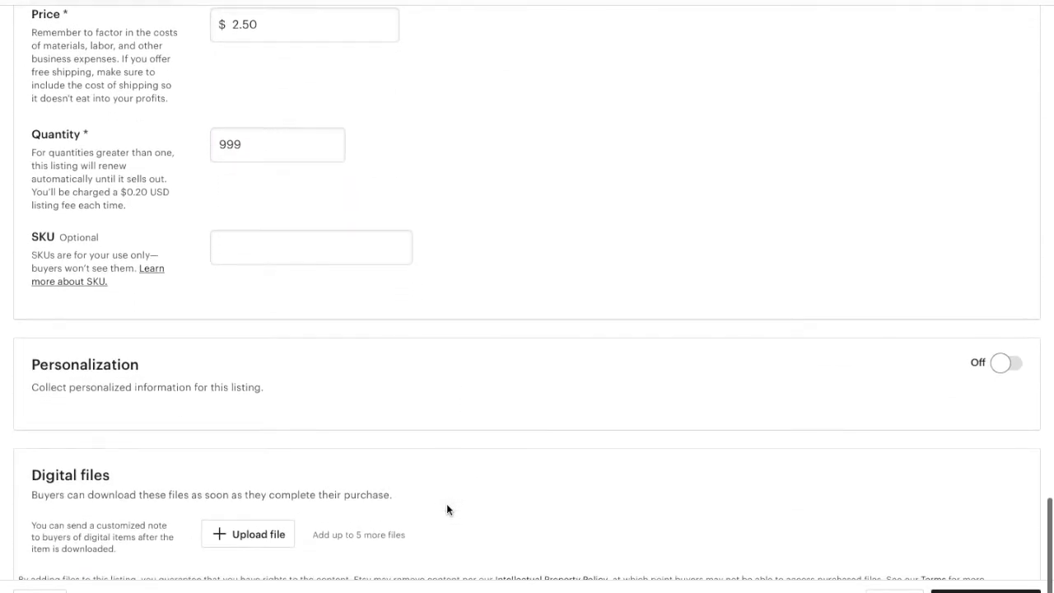
scroll(539, 482, "down", 1)
Upload the four 'we love you GR' files from Etsy Sell Files > Gender Reveal as digital files.
left_click(276, 455)
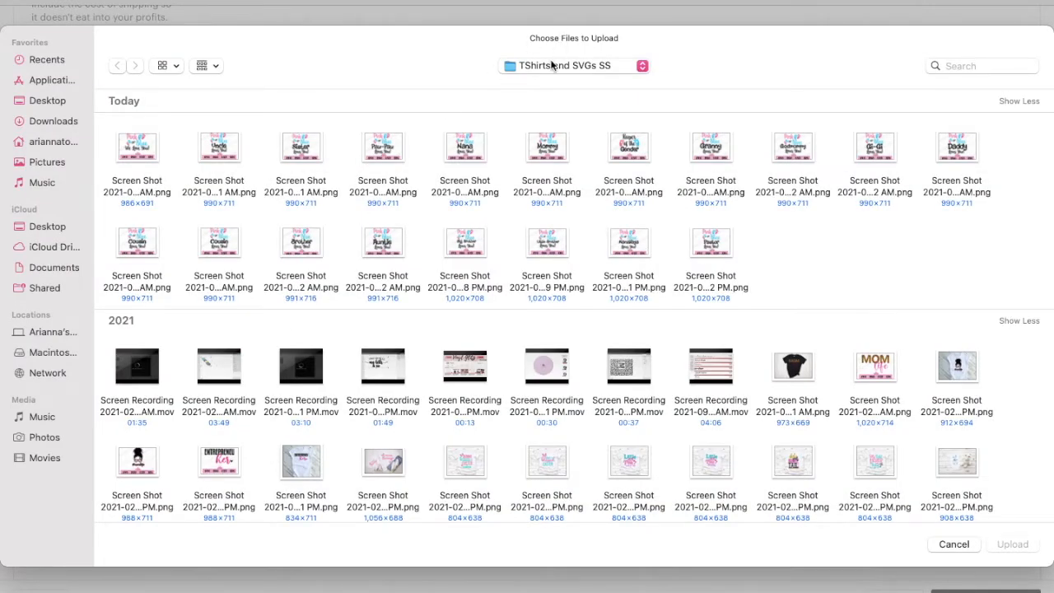
left_click(552, 66)
left_click(545, 83)
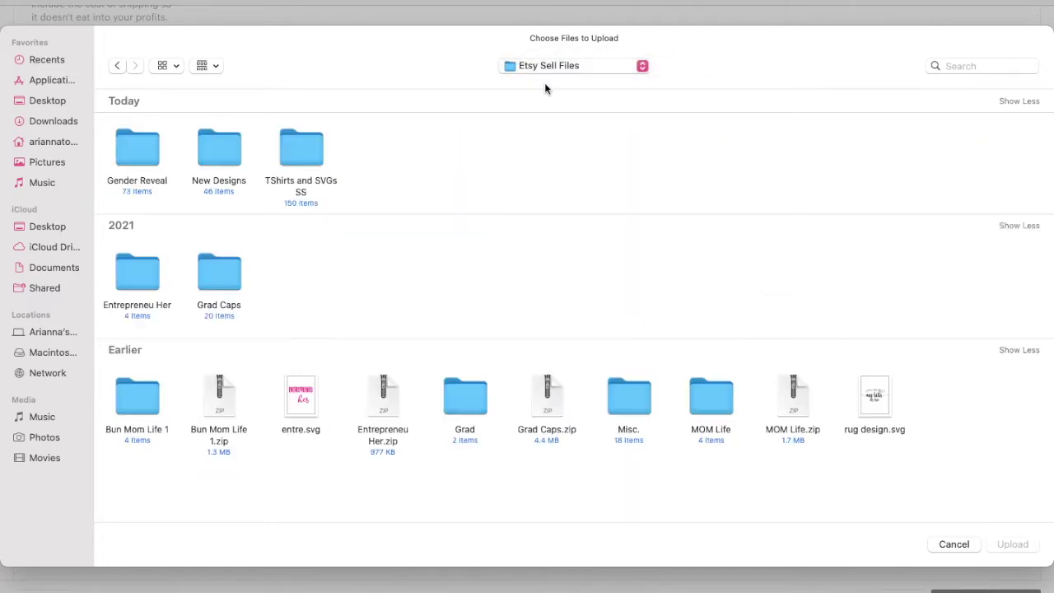
left_click(137, 156)
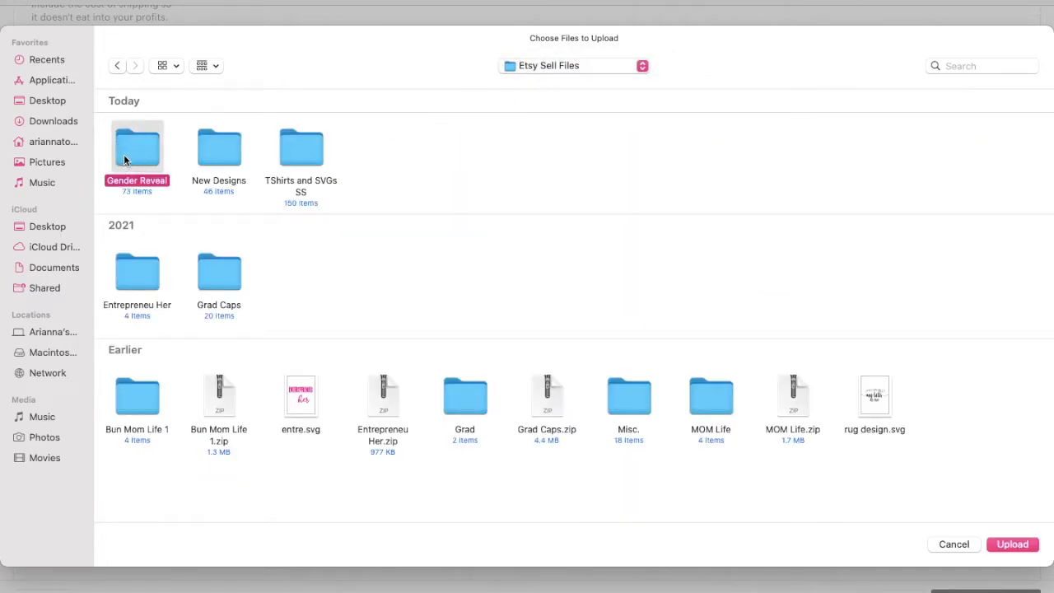
double_click(125, 154)
scroll(375, 278, "down", 6)
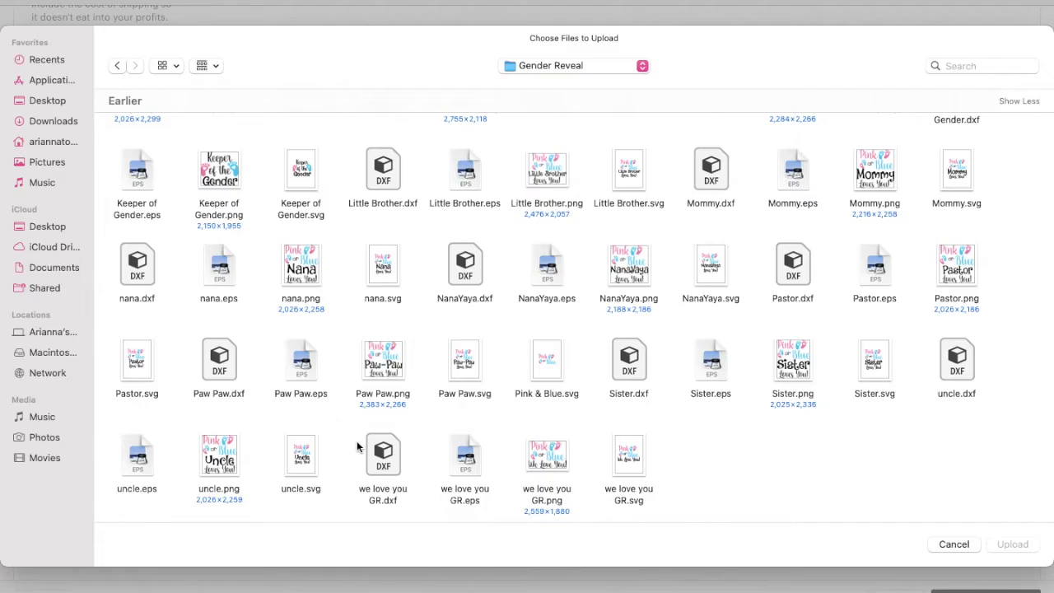
left_click_drag(358, 446, 644, 474)
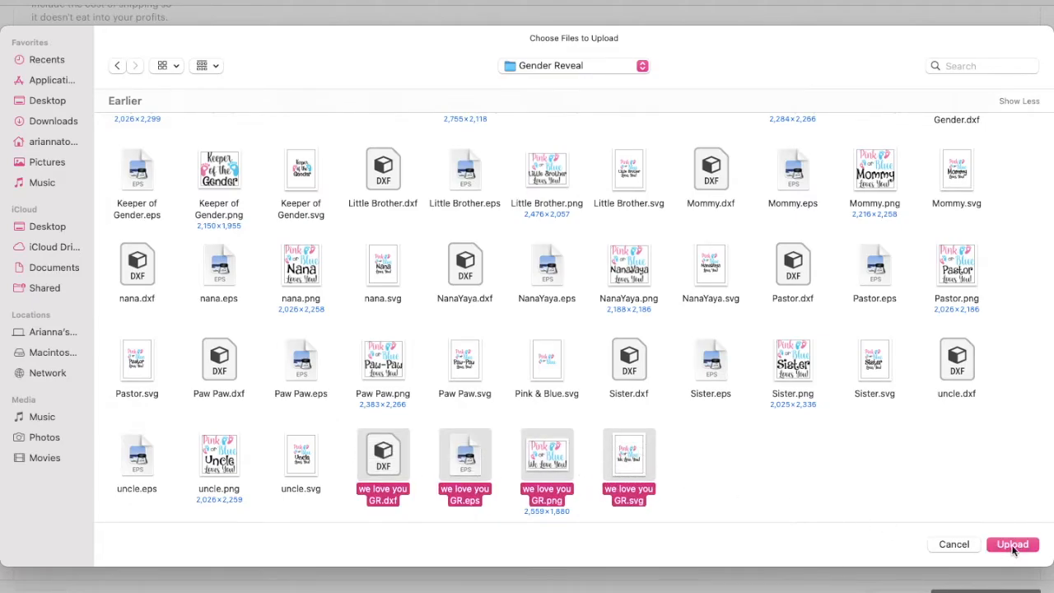
left_click(1012, 544)
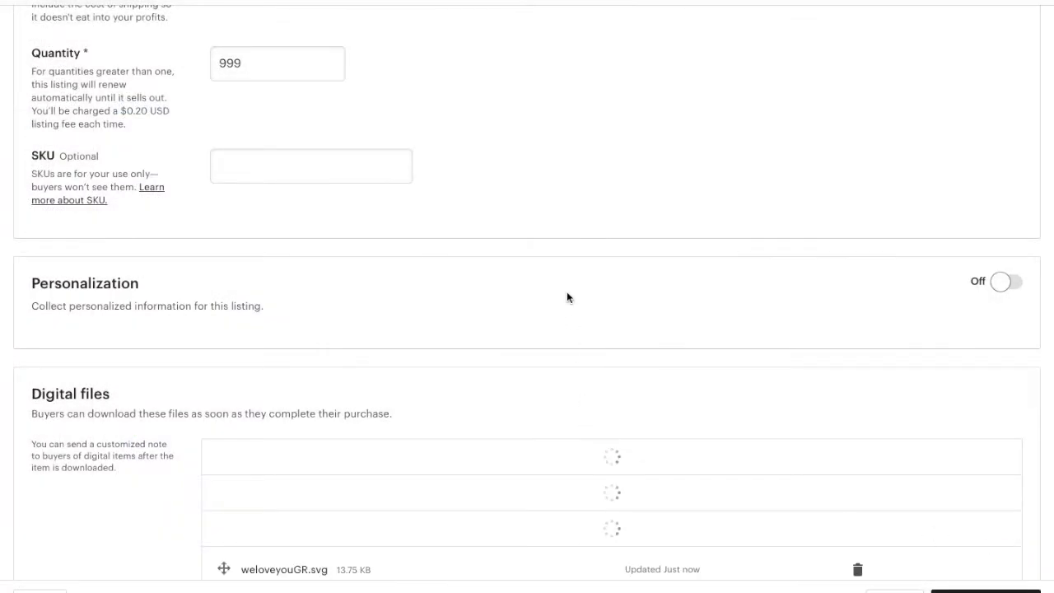
Replace JPEG with DXF so the description lists SVG, PNG, DXF, & EPS.
scroll(566, 296, "up", 4)
scroll(566, 292, "up", 10)
double_click(363, 362)
type("DX")
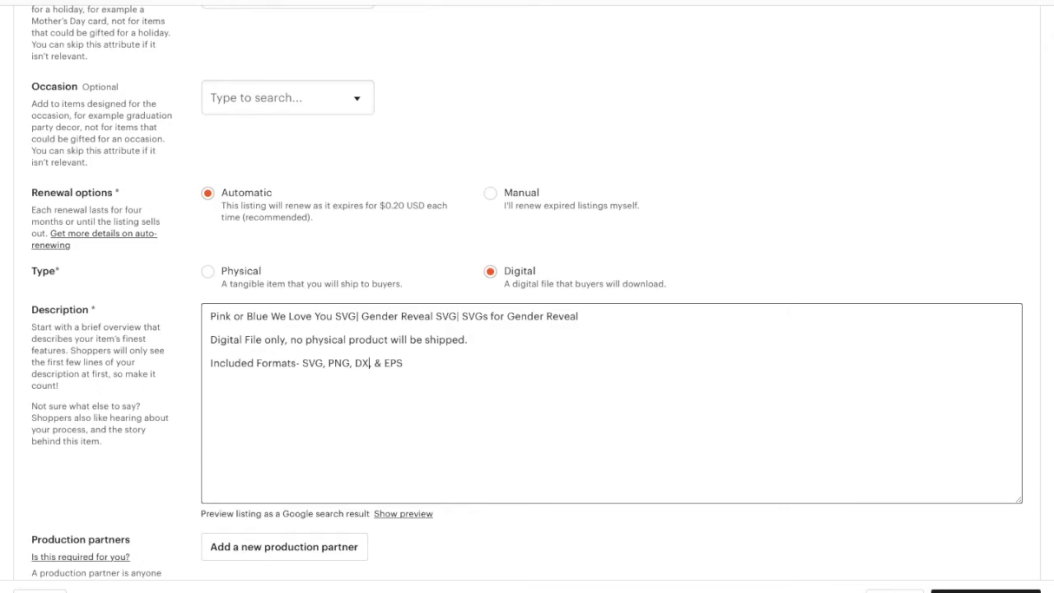
type("F")
scroll(373, 420, "down", 9)
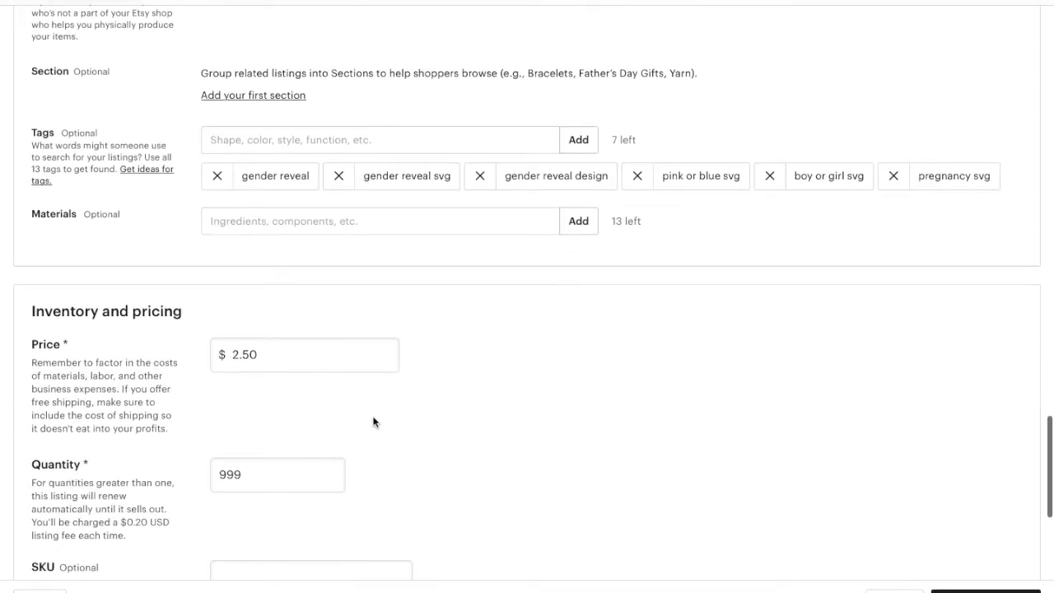
scroll(373, 422, "down", 5)
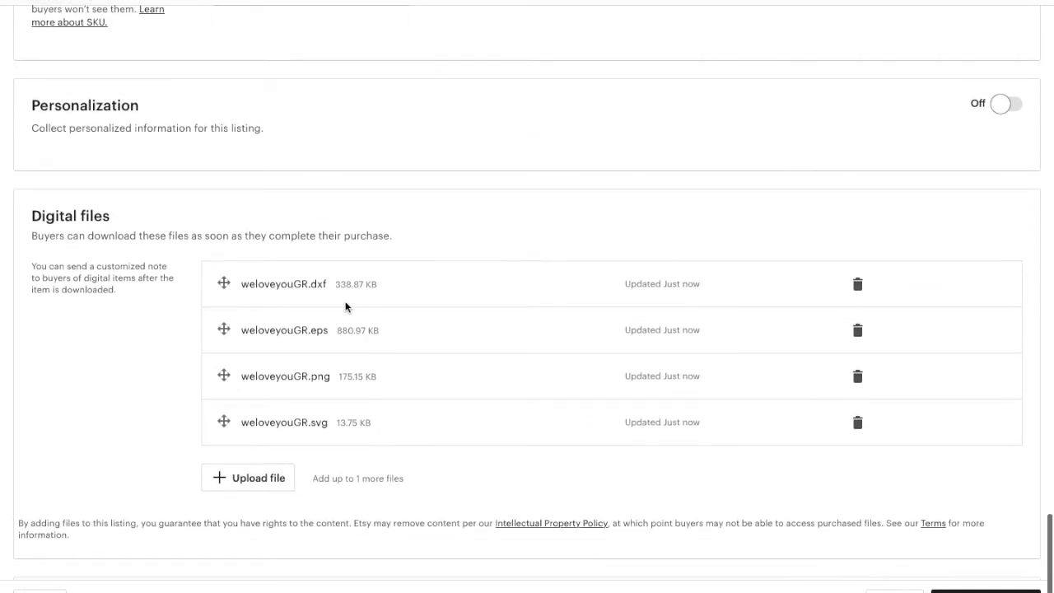
scroll(334, 450, "down", 1)
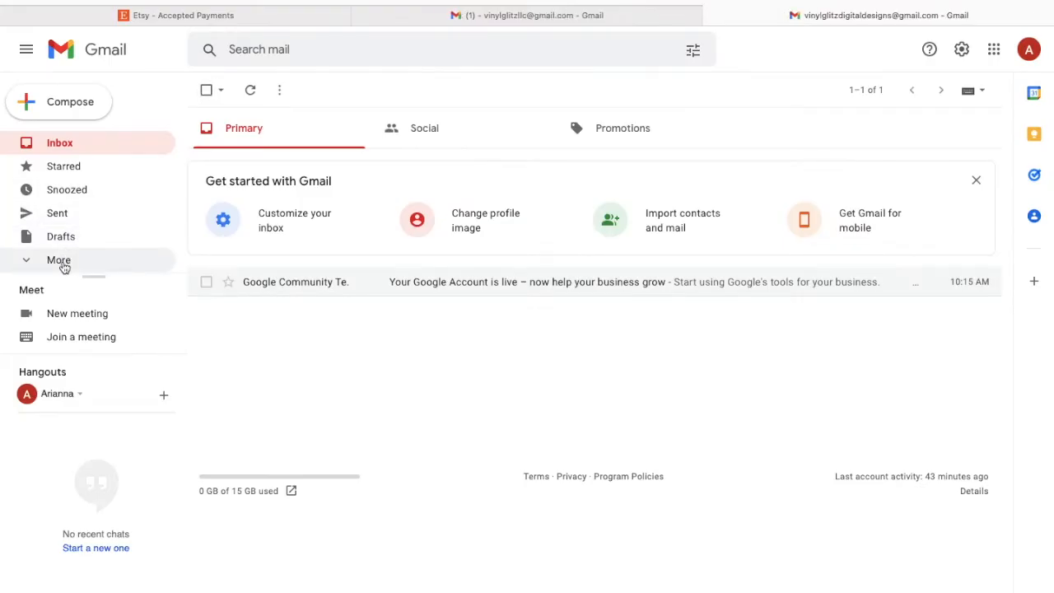
Confirm the account from the 'Confirm your Etsy account' email, then return to Accepted Payments.
left_click(84, 264)
scroll(82, 306, "down", 1)
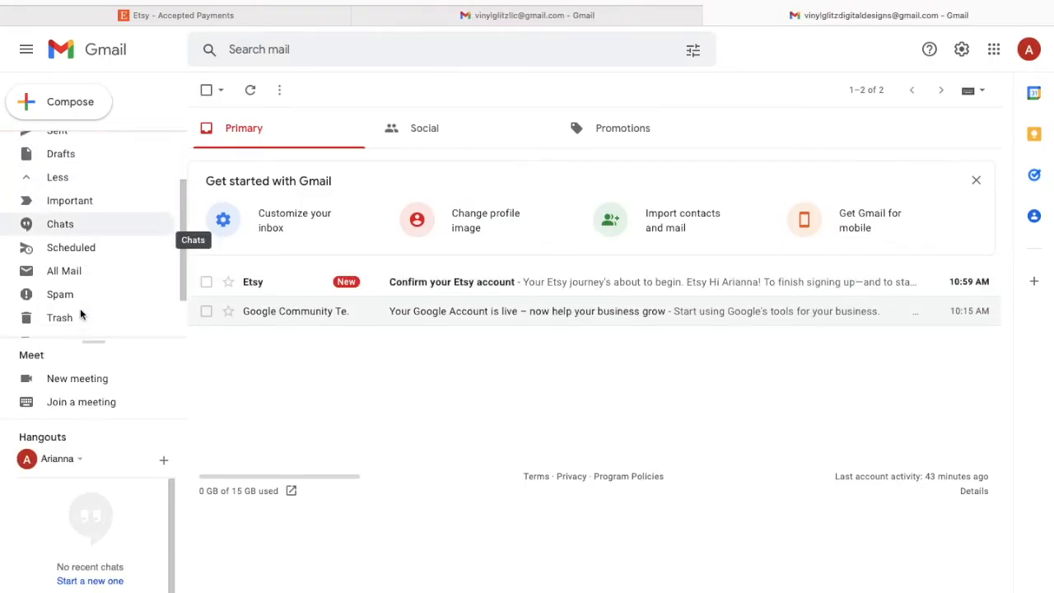
left_click(290, 285)
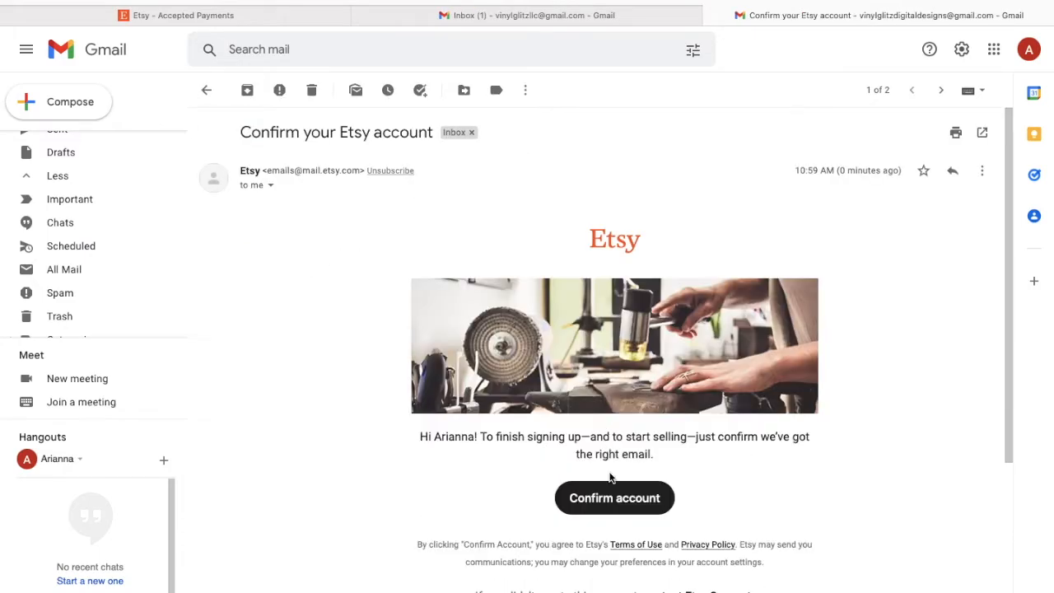
left_click(614, 498)
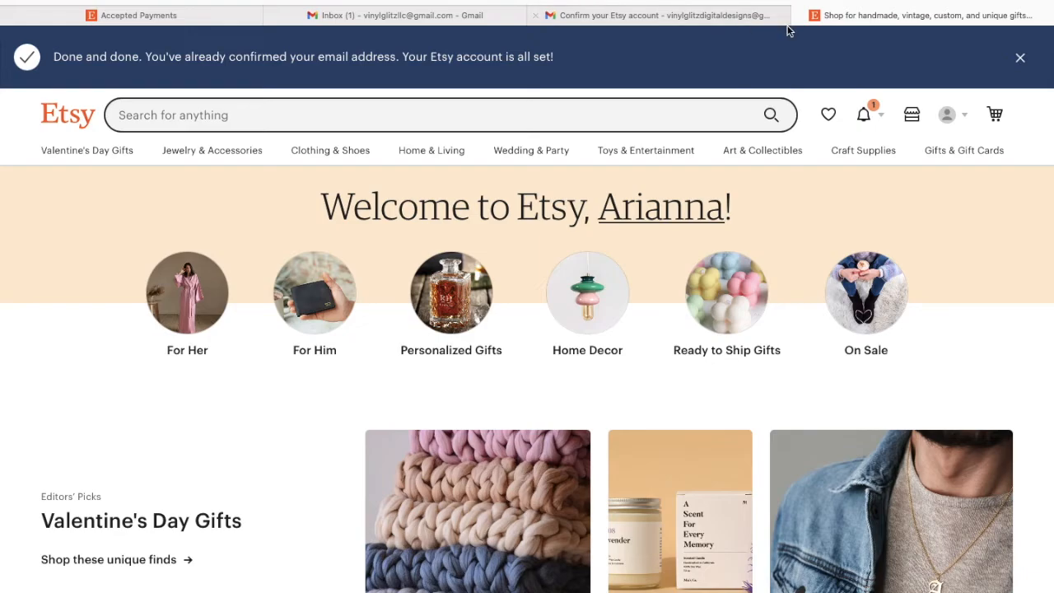
left_click(799, 16)
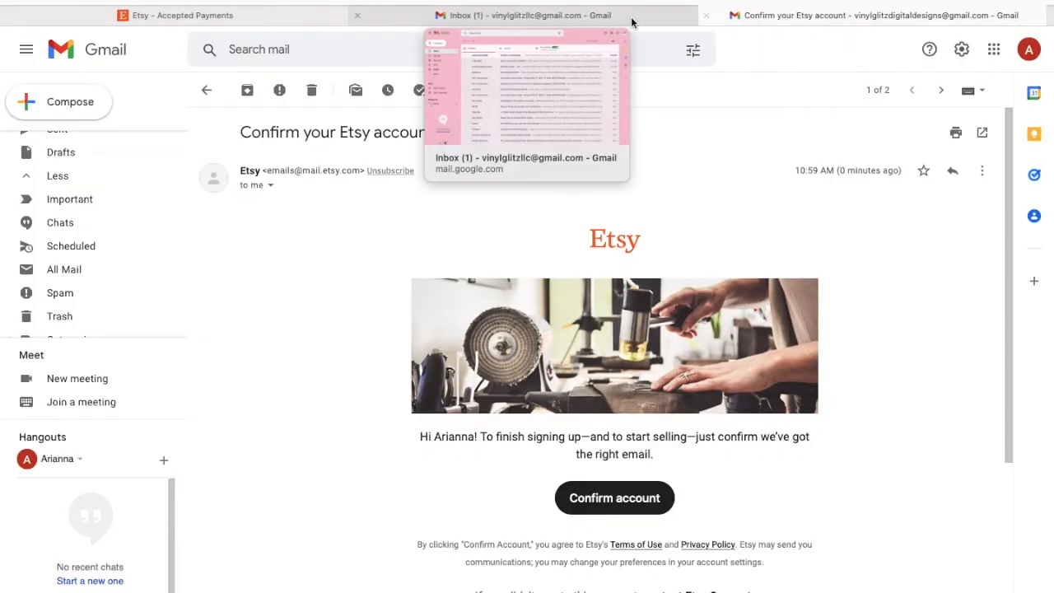
left_click(294, 15)
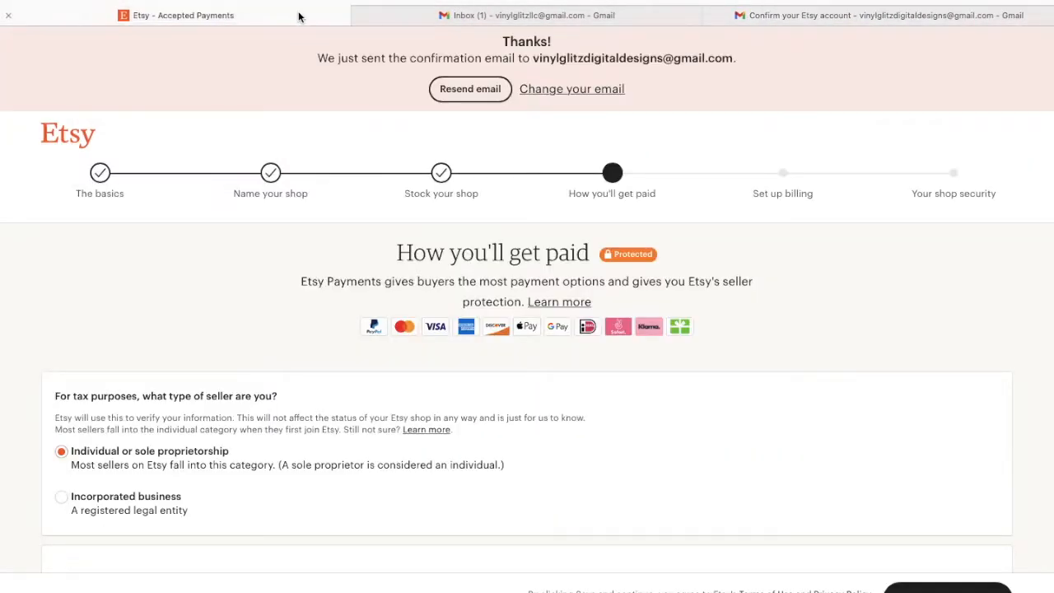
Choose Incorporated business and enter 'Vinyl Glitz' as the legal entity name.
scroll(438, 434, "down", 2)
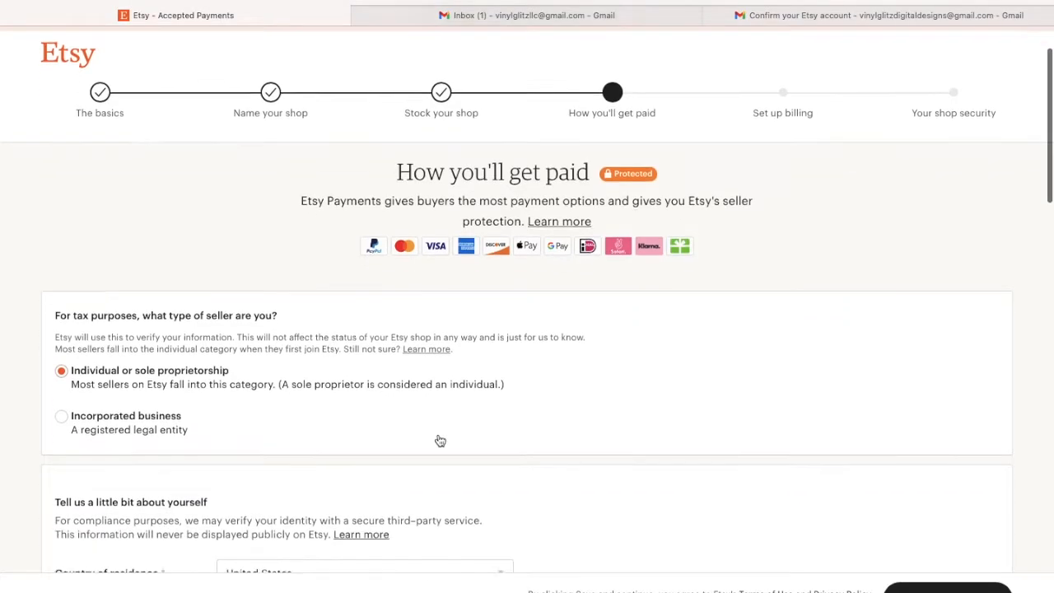
scroll(438, 440, "down", 1)
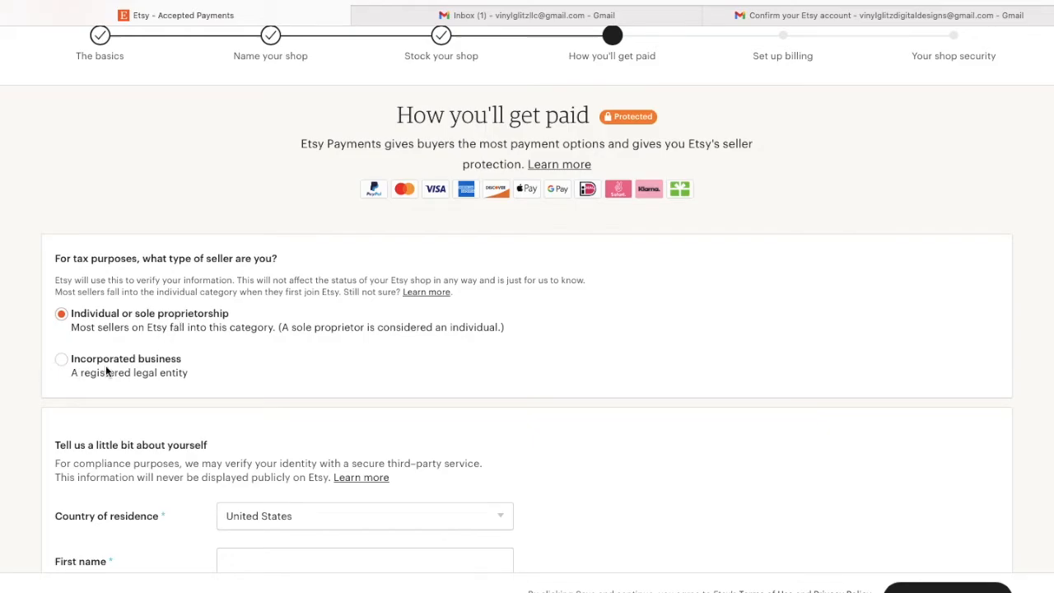
scroll(138, 363, "down", 2)
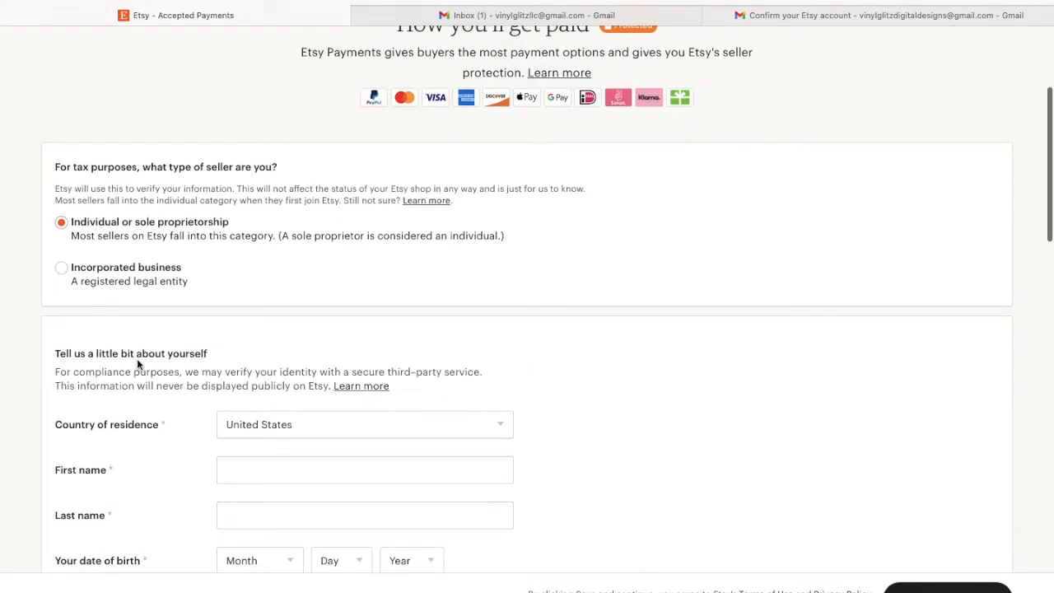
left_click(130, 271)
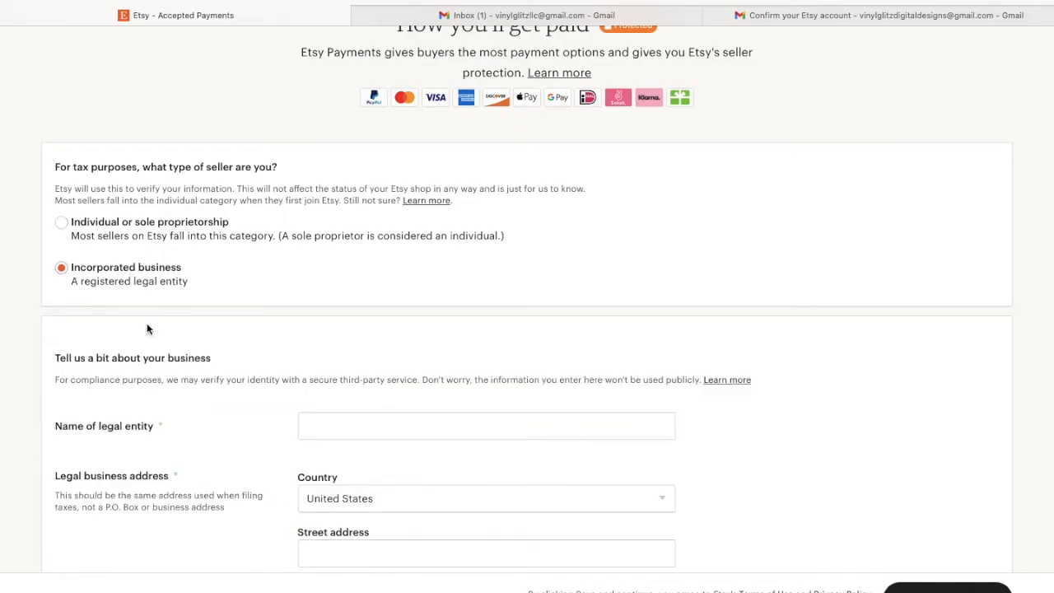
scroll(153, 349, "down", 2)
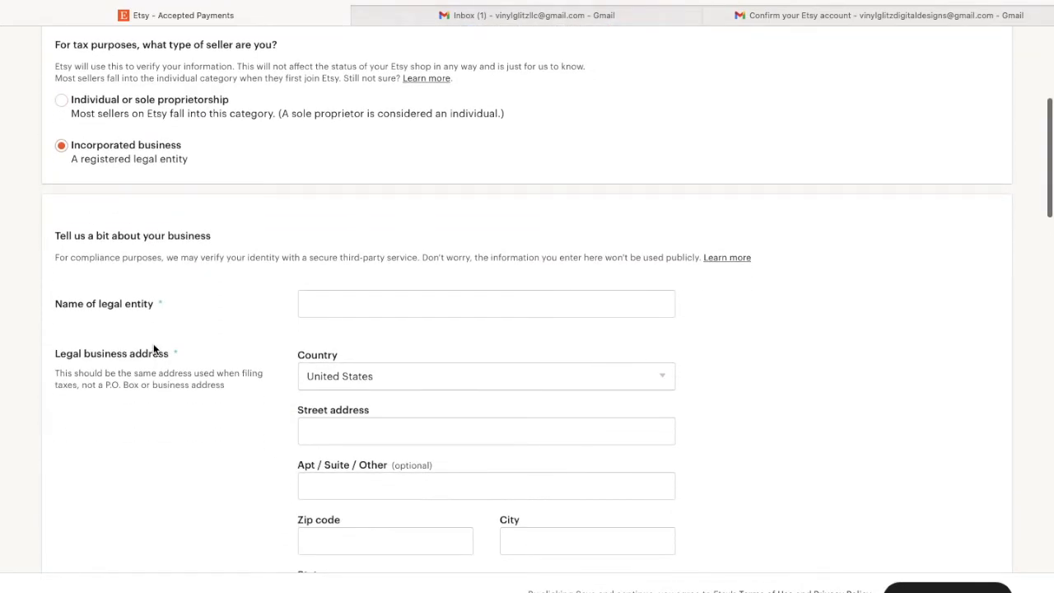
scroll(153, 349, "down", 1)
left_click(327, 285)
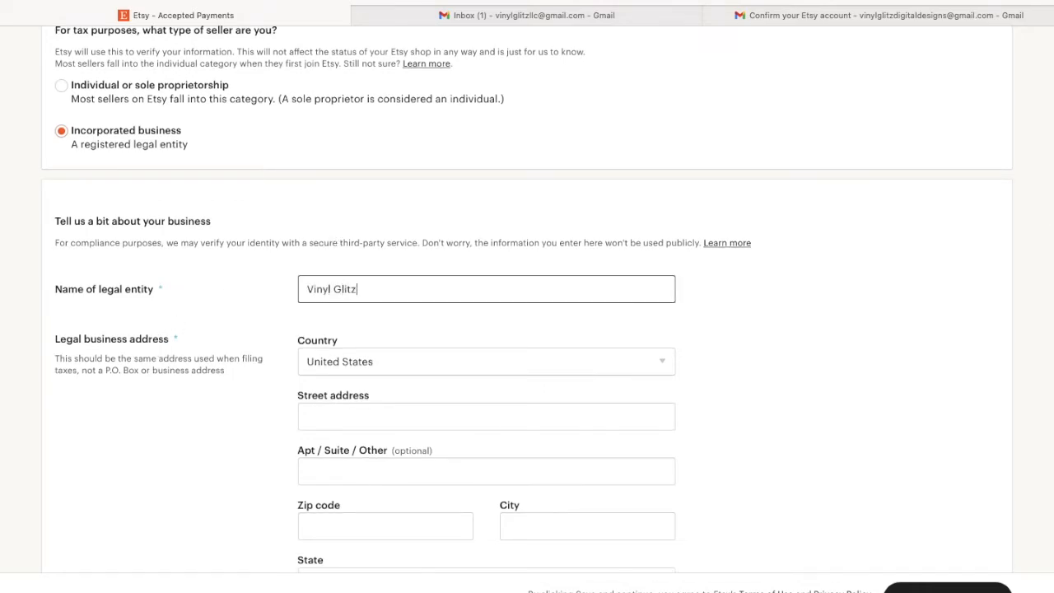
type("Vinyl Glitz")
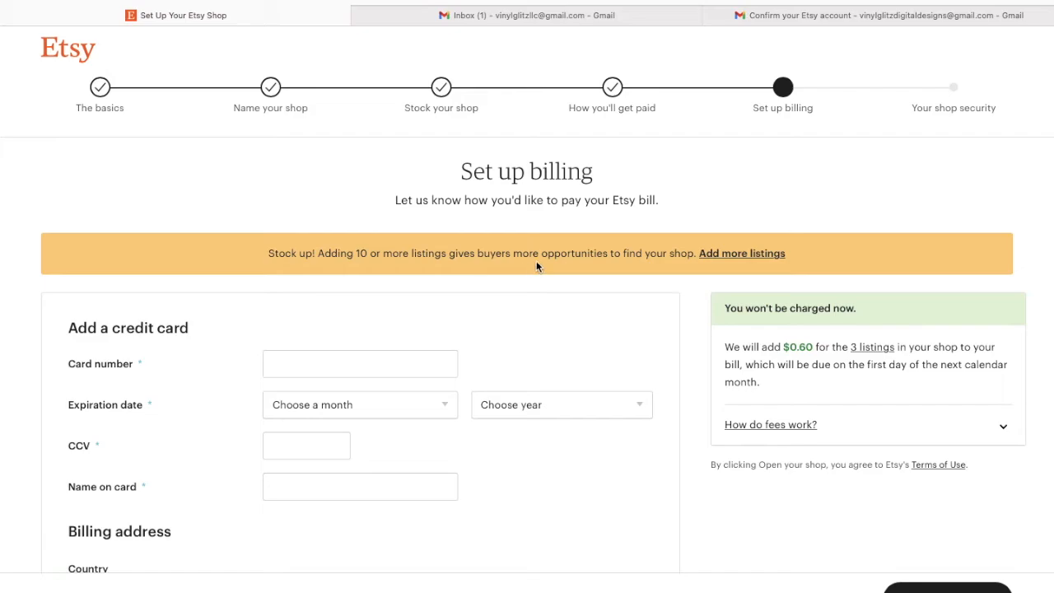
Begin entering the credit card number on the Set up billing step.
scroll(628, 282, "down", 2)
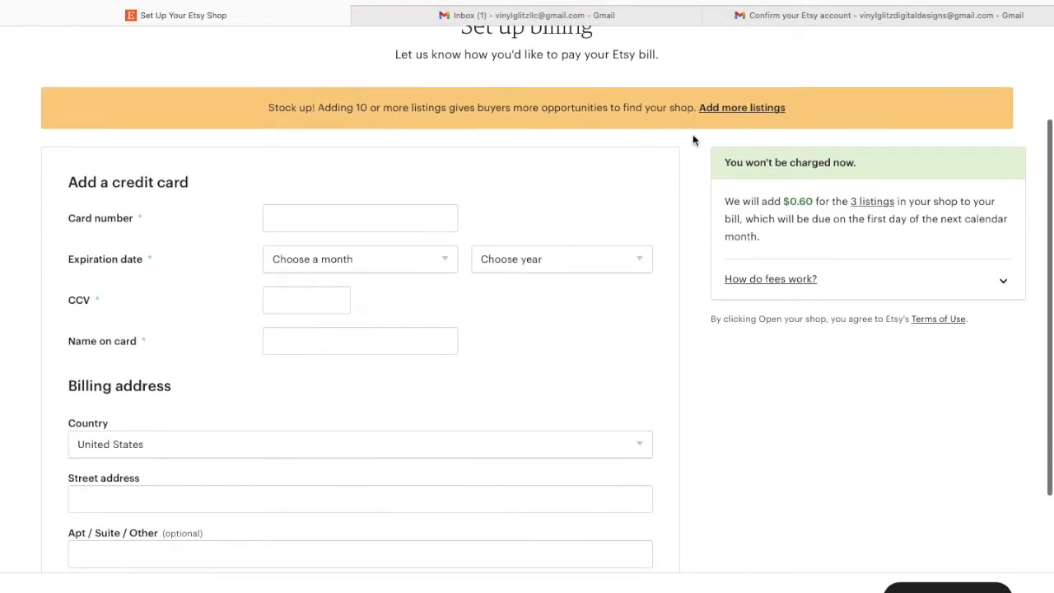
scroll(228, 435, "down", 3)
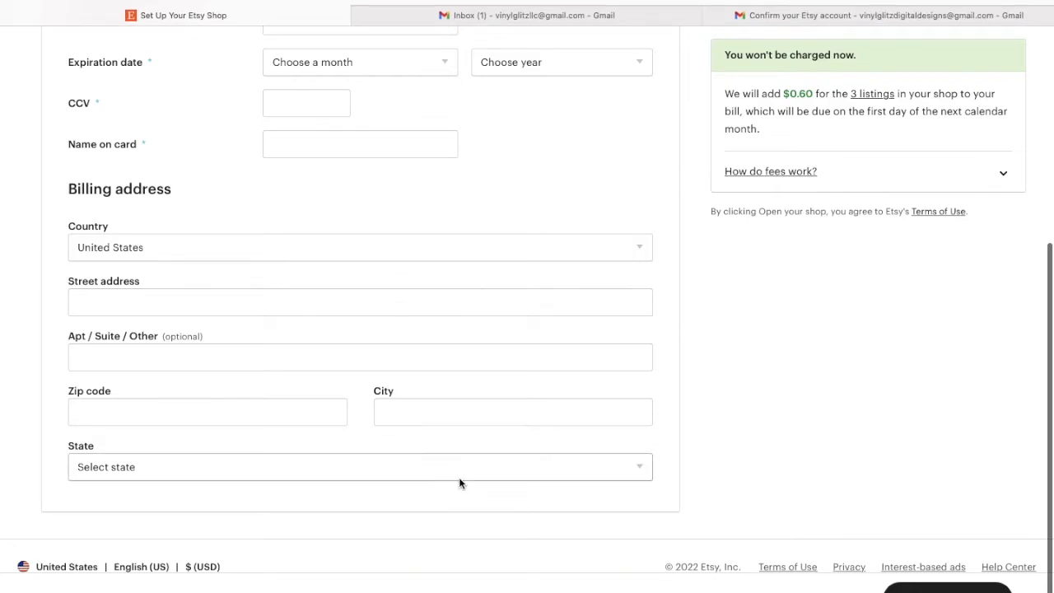
scroll(543, 234, "up", 1)
left_click(367, 127)
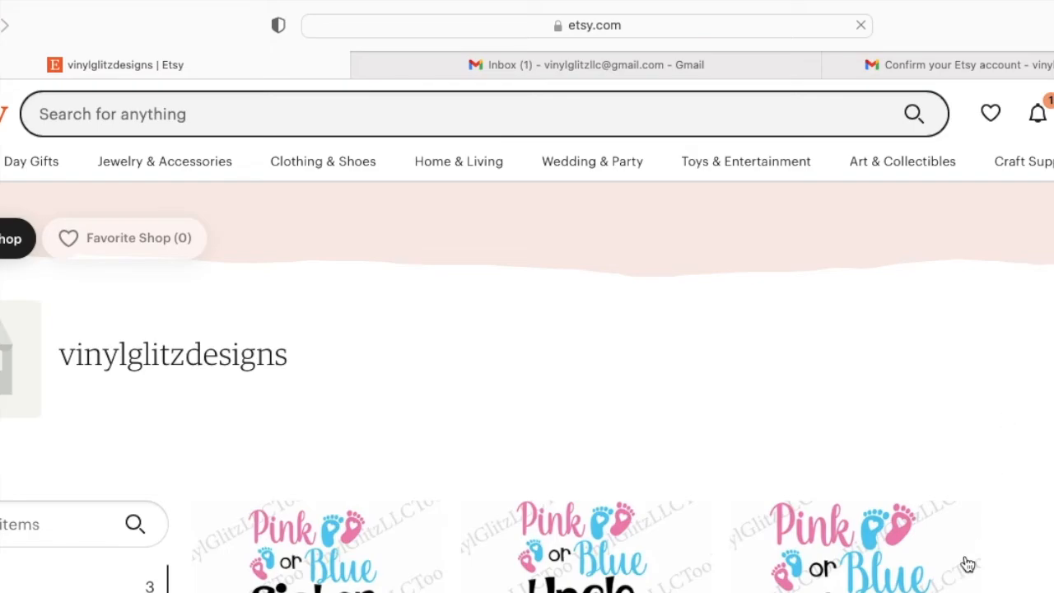
Enter Edit shop mode and open Add a shop icon from the placeholder's camera icon.
scroll(907, 371, "down", 2)
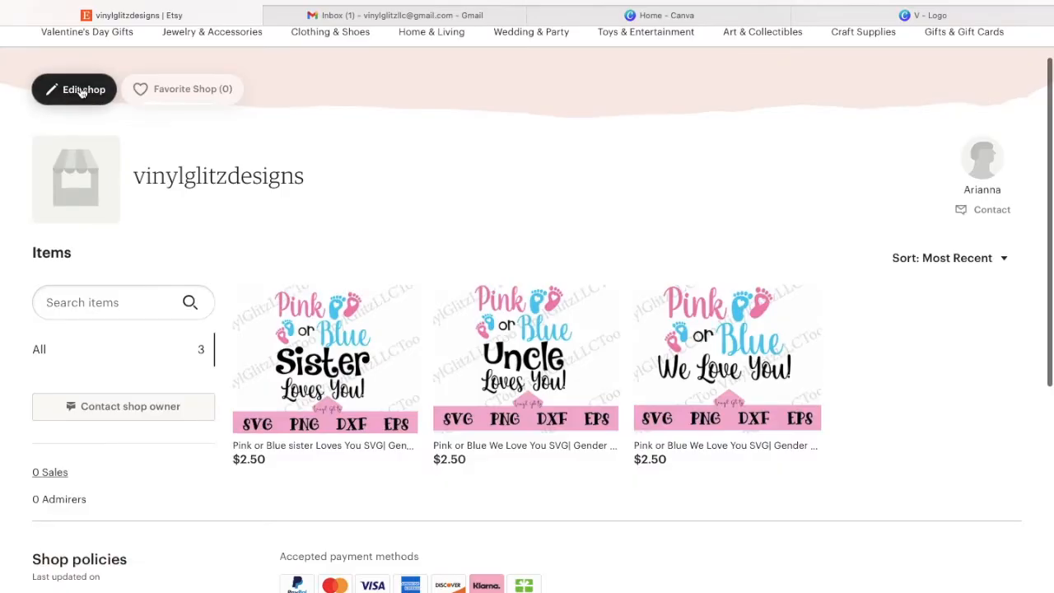
left_click(82, 90)
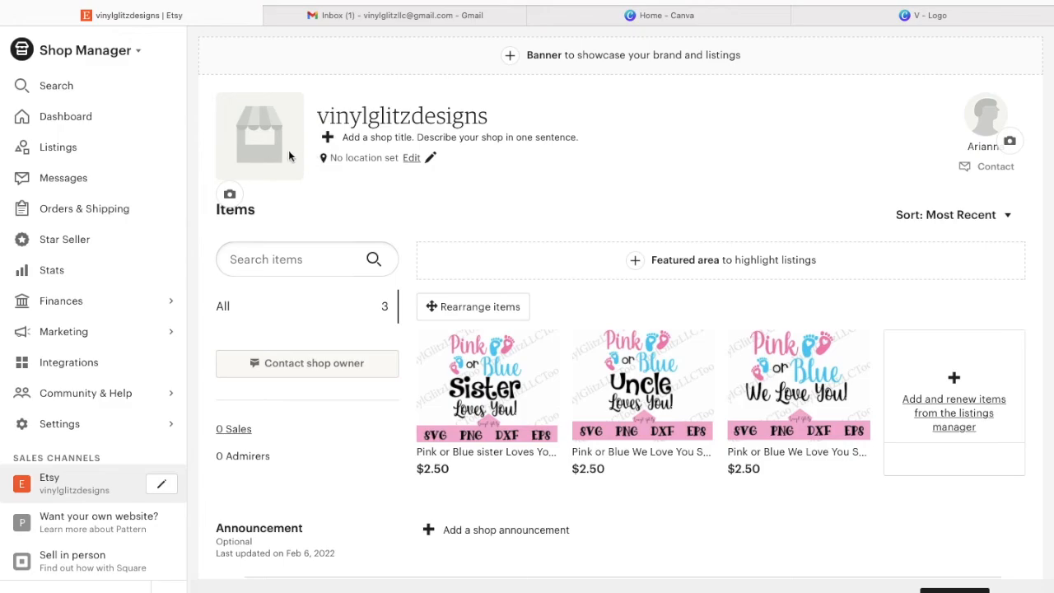
left_click(230, 195)
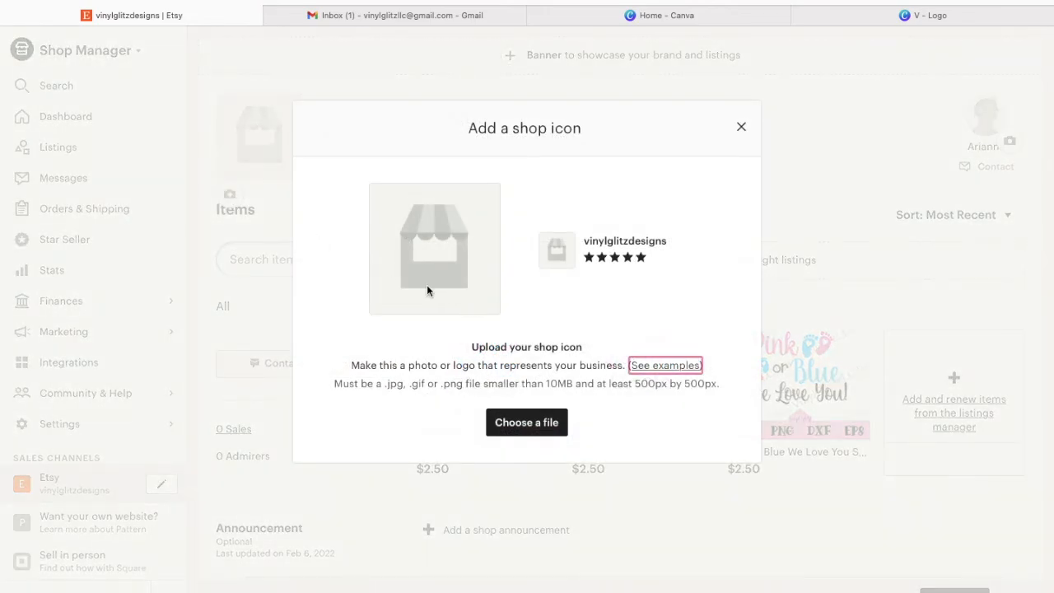
Upload V-2.png from Downloads as the shop icon and save the crop.
left_click(540, 422)
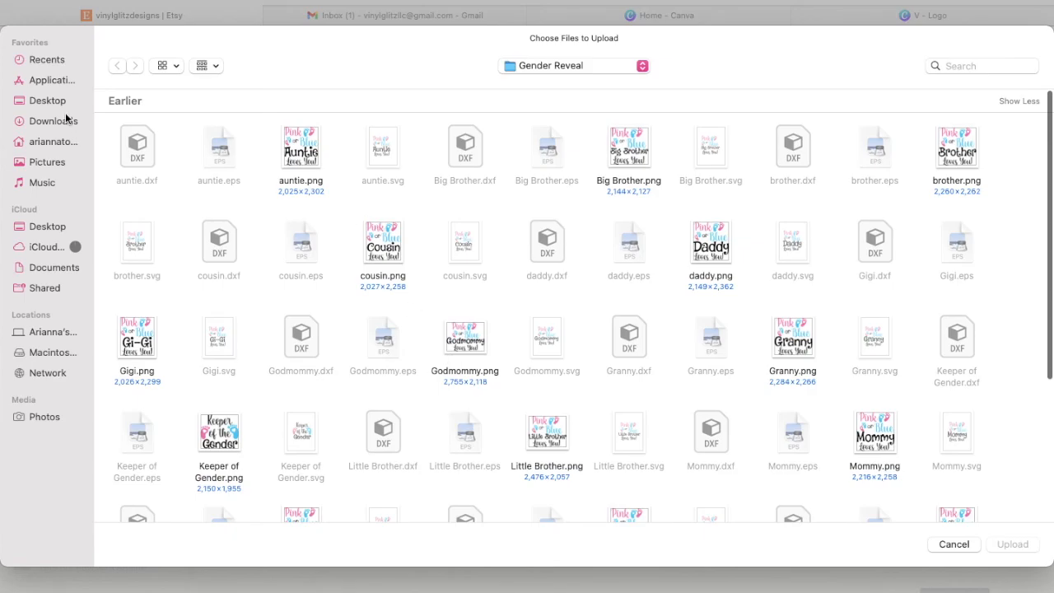
left_click(53, 121)
left_click(142, 155)
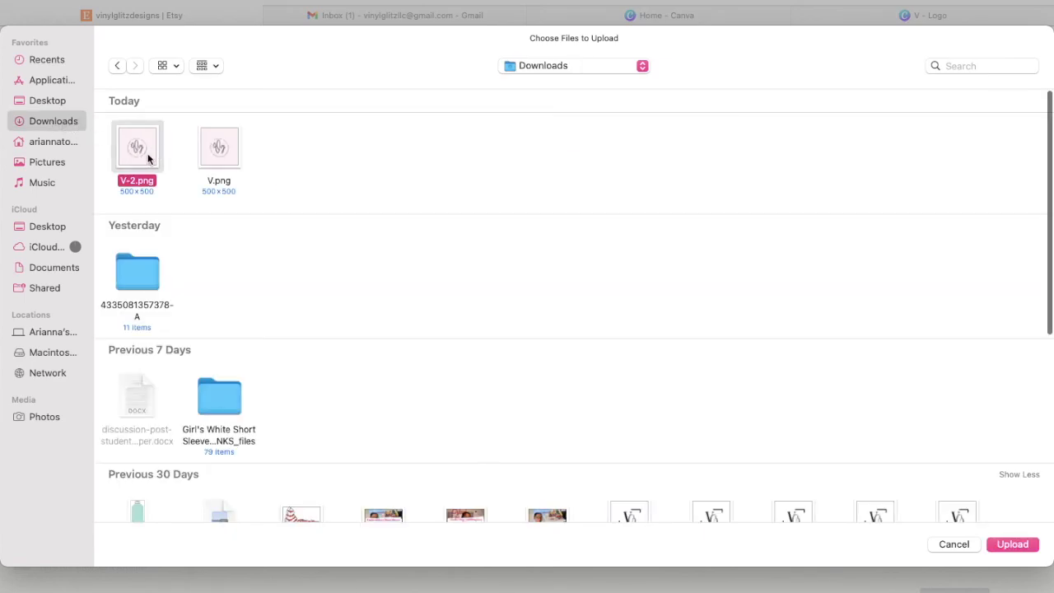
left_click(1012, 544)
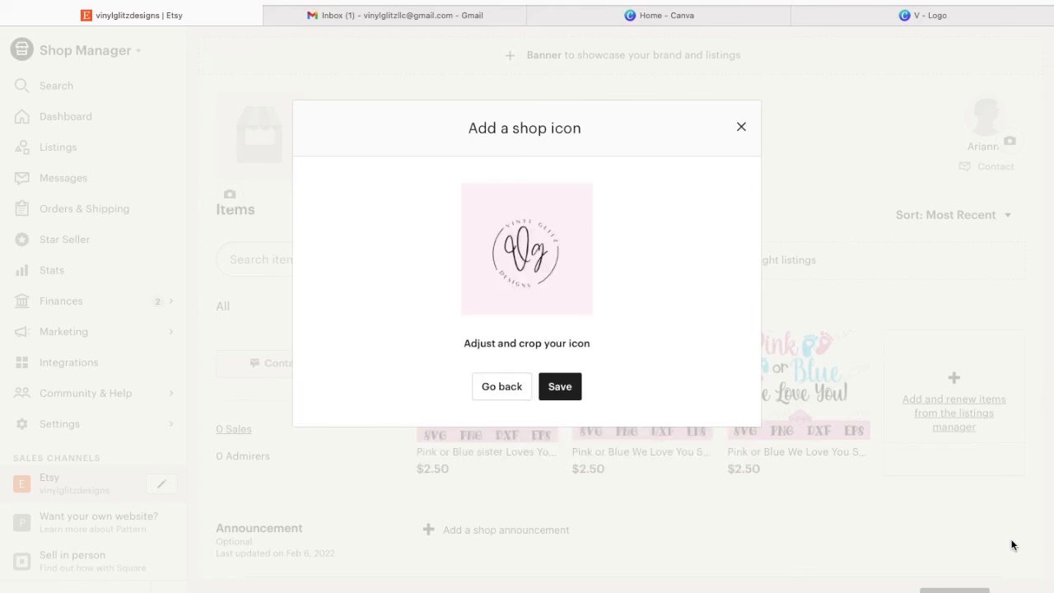
left_click(559, 386)
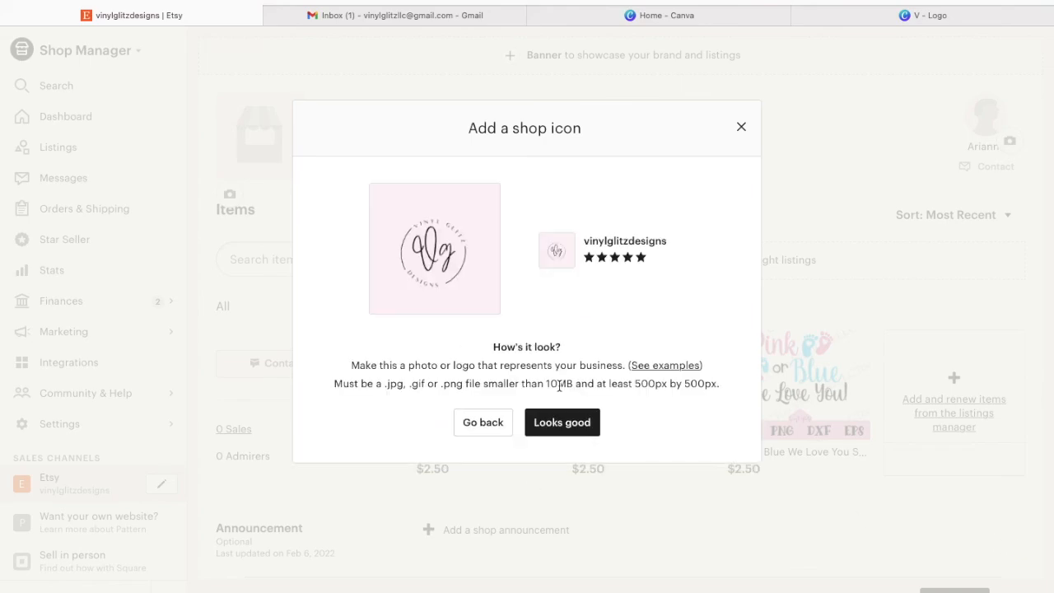